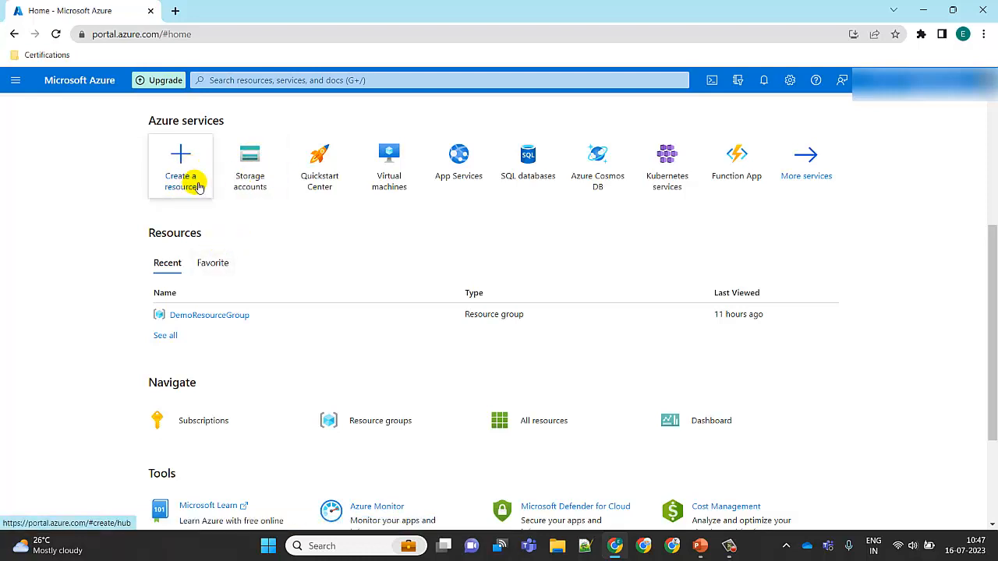
Start creating a resource and search the marketplace for "azure storage account".
left_click(199, 186)
left_click(198, 185)
left_click(266, 170)
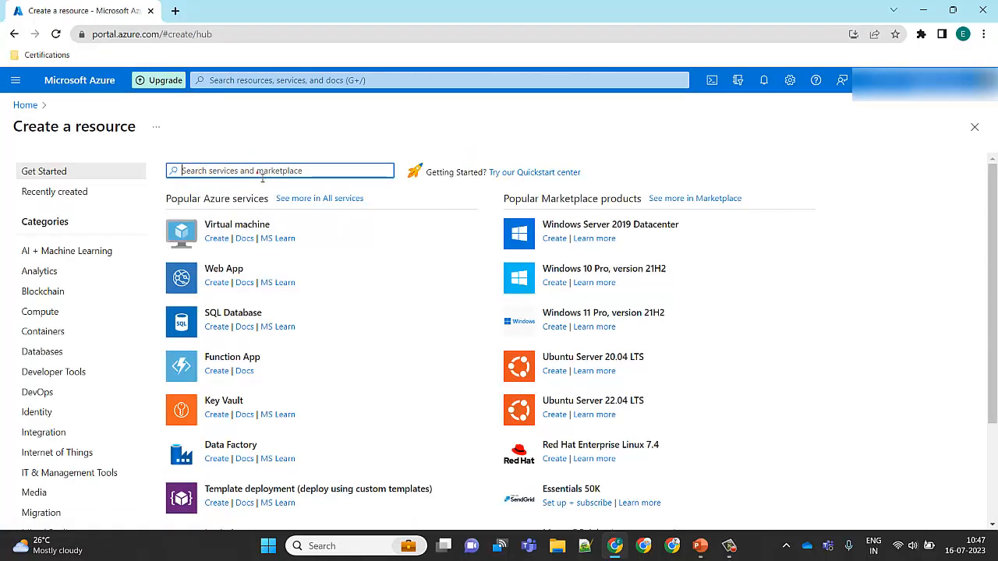
type("azu")
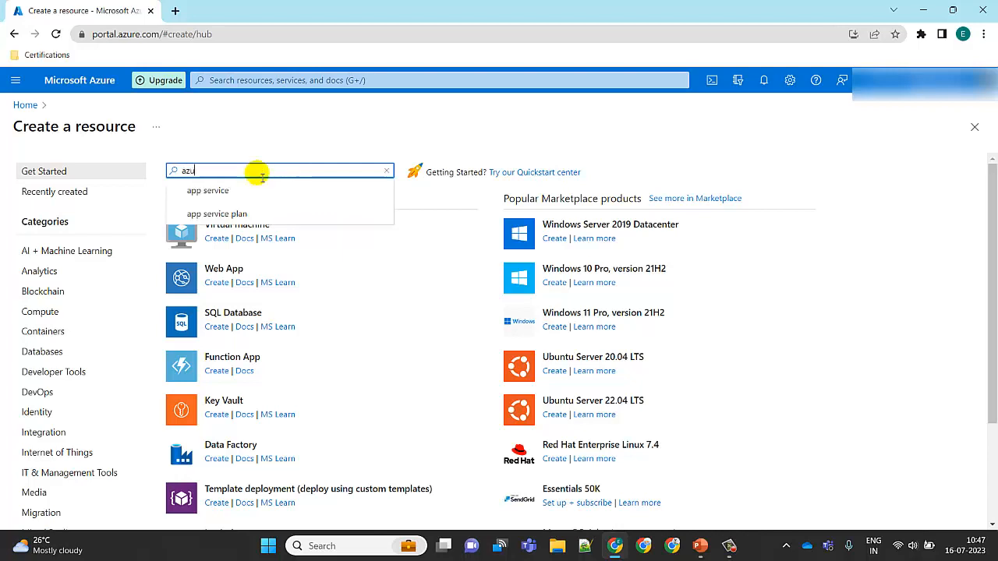
type("re stora")
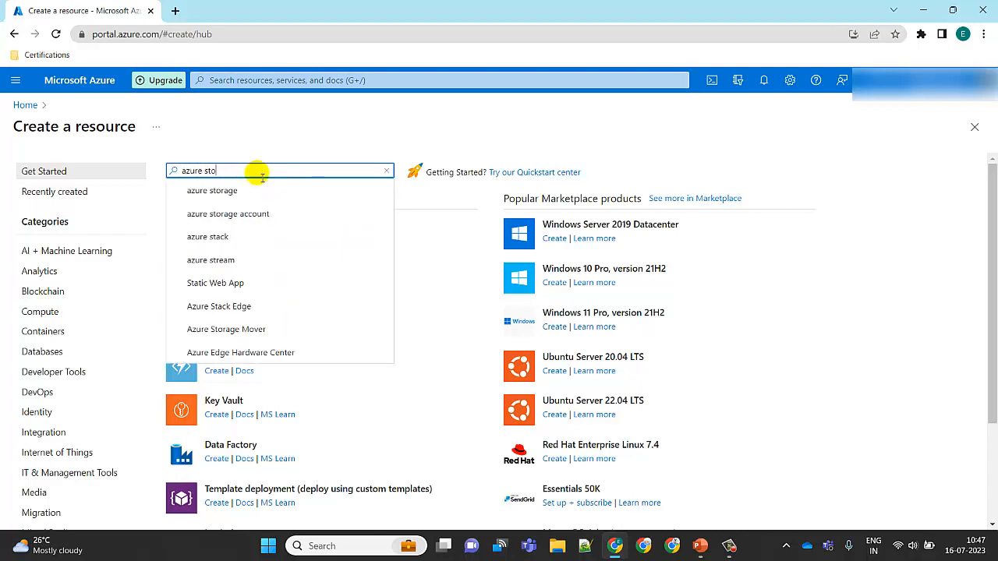
left_click(250, 216)
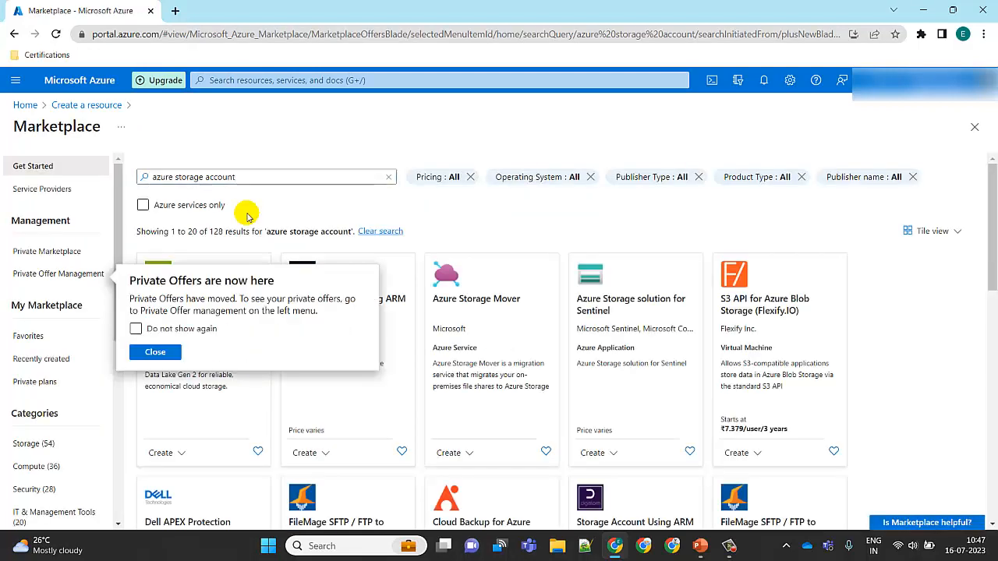
Dismiss the Private Offers notice and start creating Microsoft's Storage account service from the search results.
left_click_drag(489, 213, 465, 222)
left_click_drag(180, 351, 183, 313)
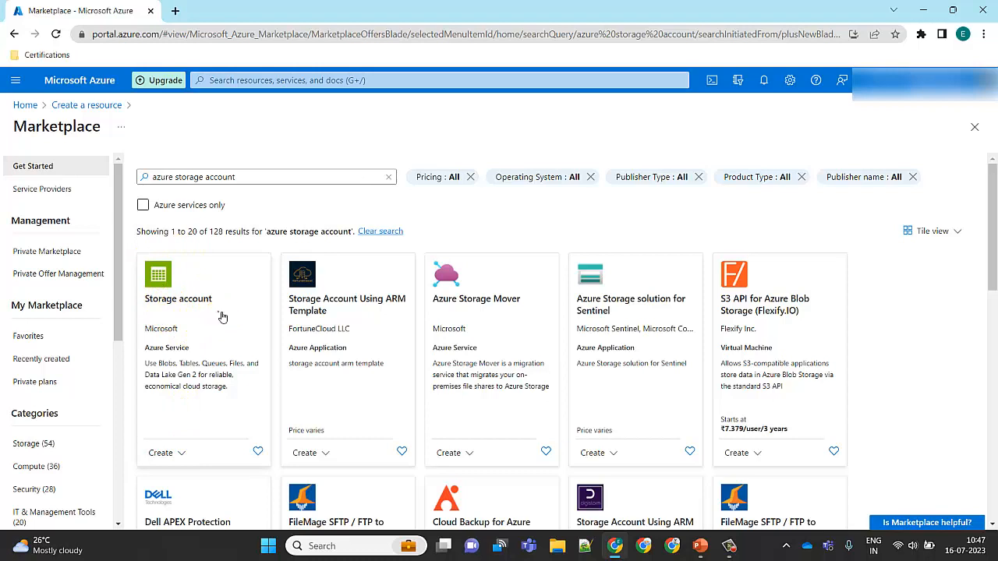
left_click(221, 316)
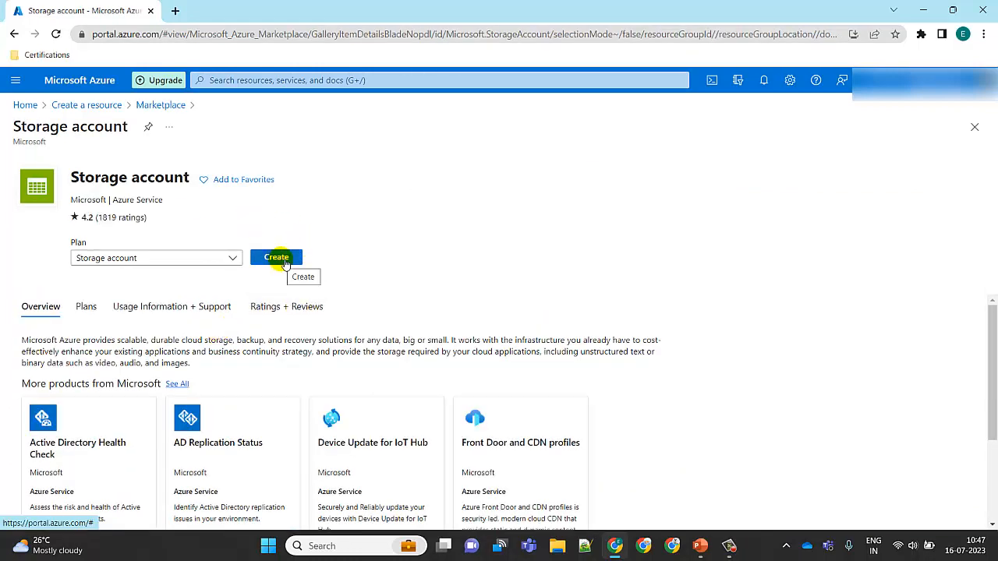
left_click(282, 260)
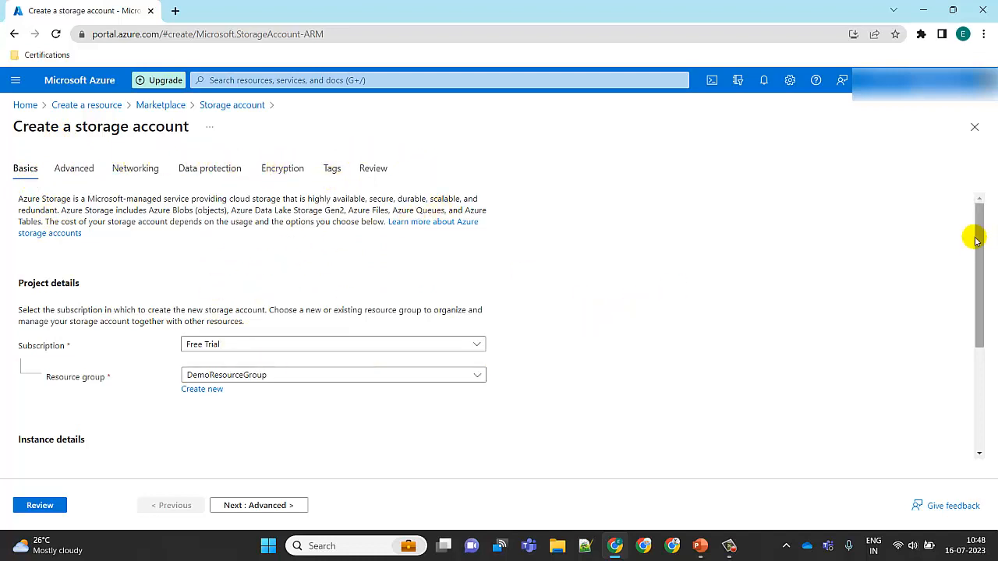
Examine the available subscriptions and resource groups in the project details, keeping Free Trial and DemoResourceGroup.
left_click_drag(981, 243, 984, 281)
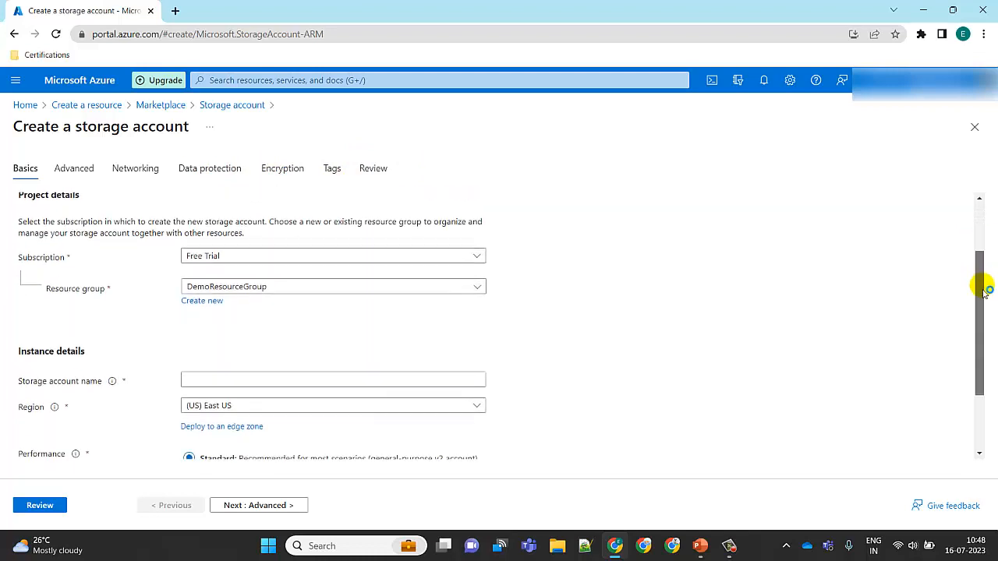
left_click(441, 251)
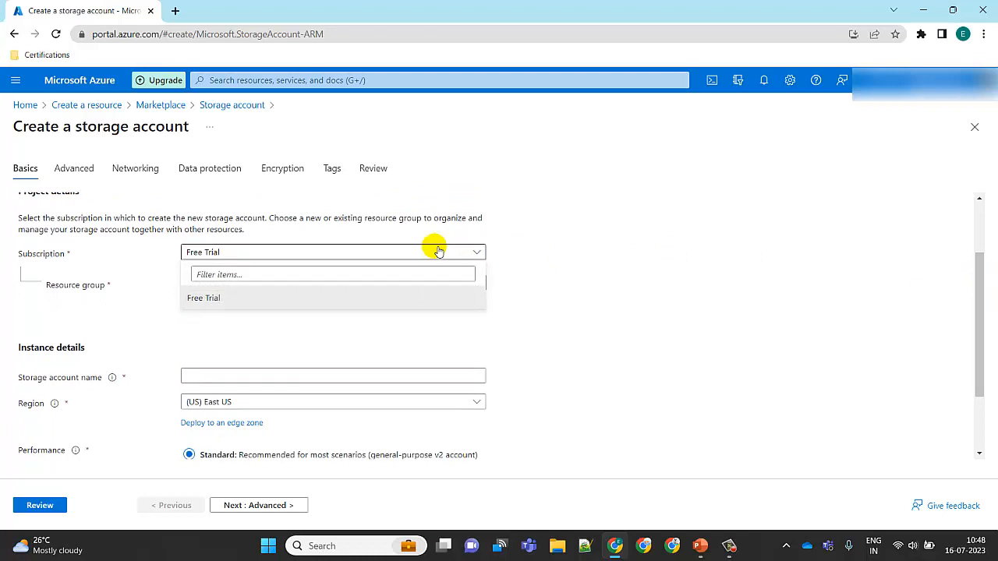
left_click(366, 254)
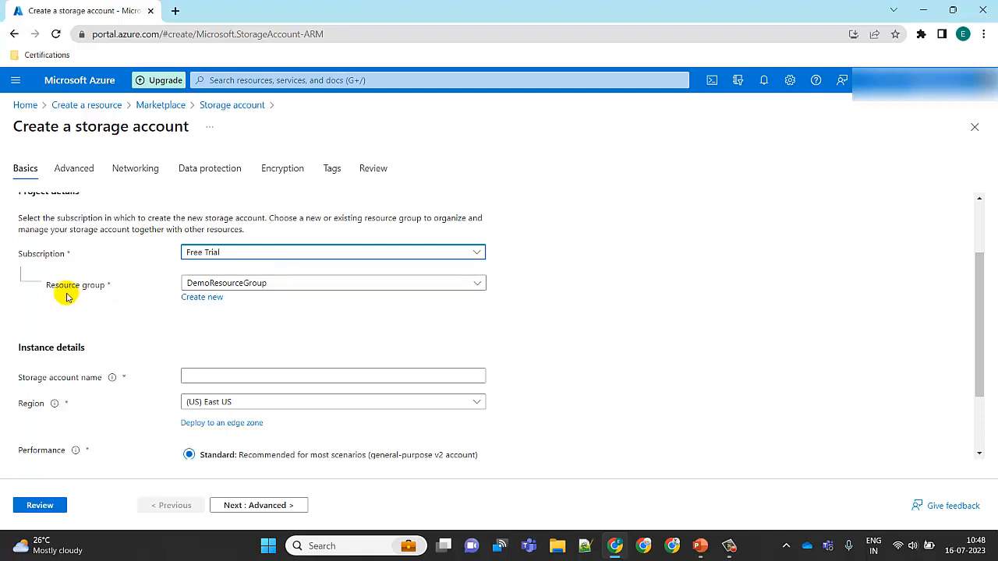
left_click(287, 284)
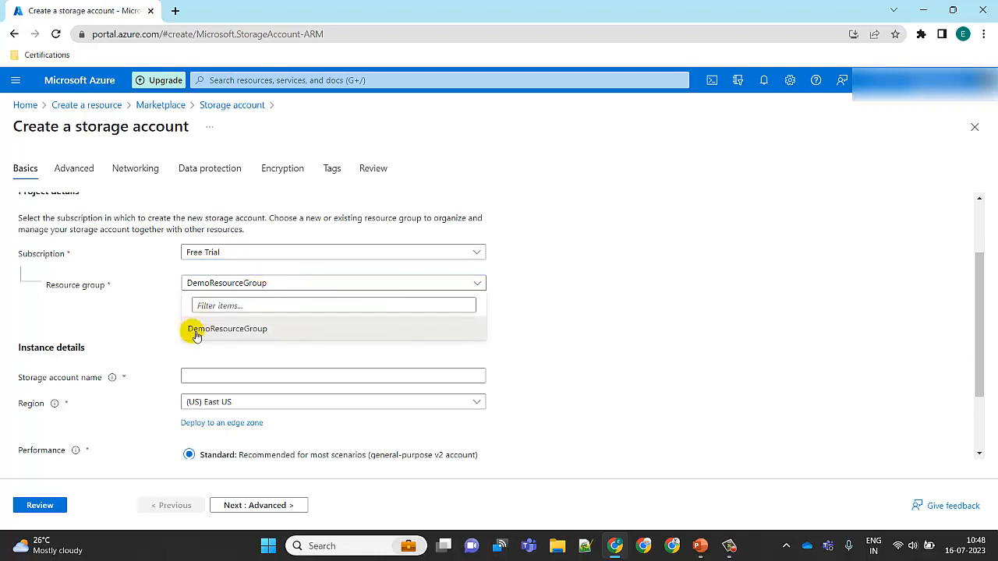
left_click(326, 283)
left_click(213, 301)
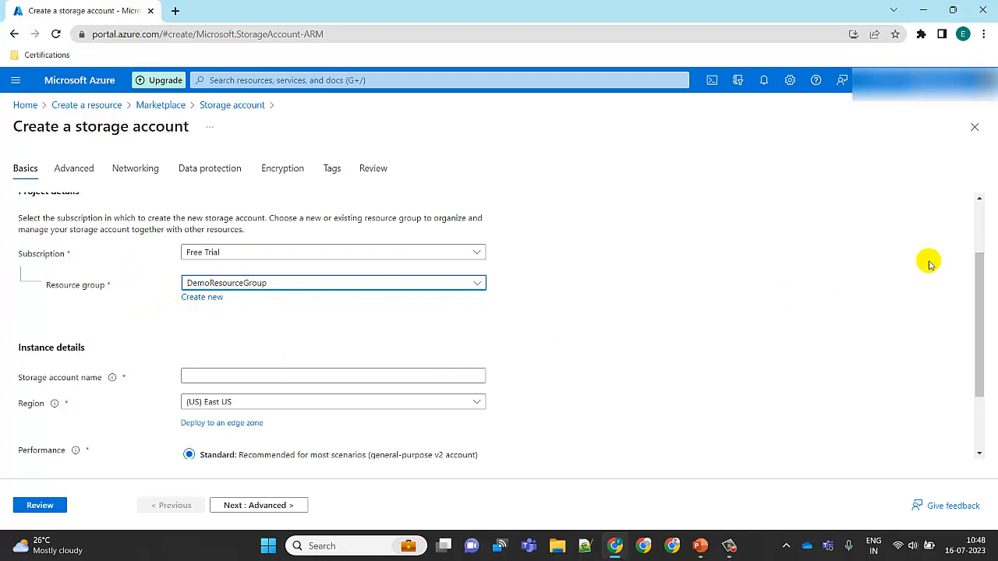
Name the storage account "demostorageaccount" in the instance details.
left_click_drag(980, 269, 978, 339)
left_click(393, 285)
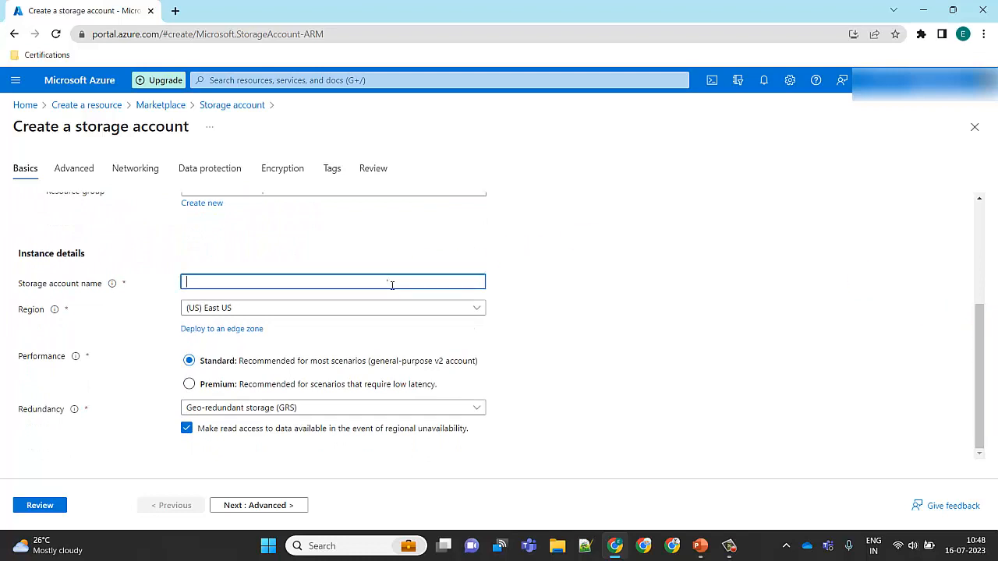
type("Demo")
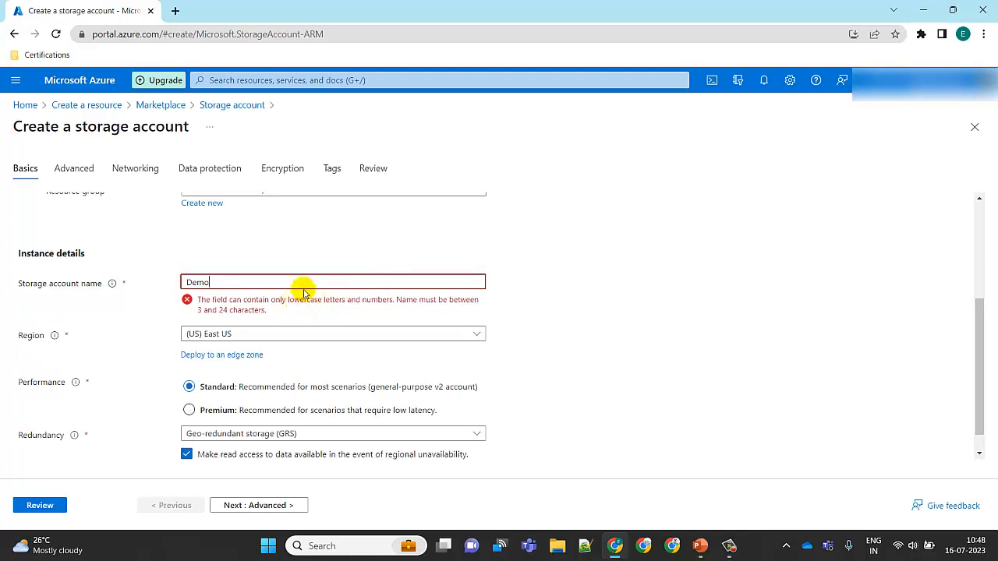
type("d")
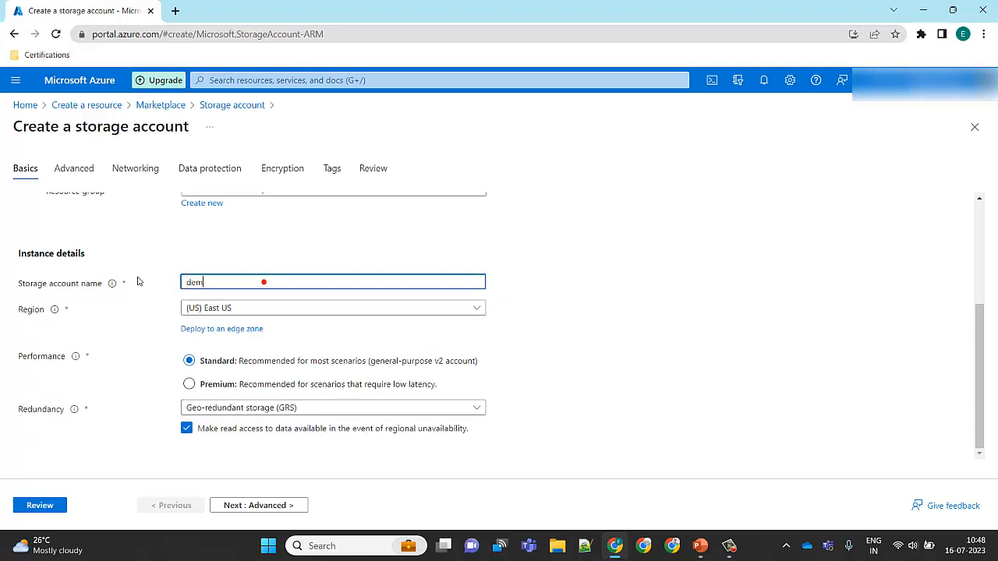
type("emostorageaccount")
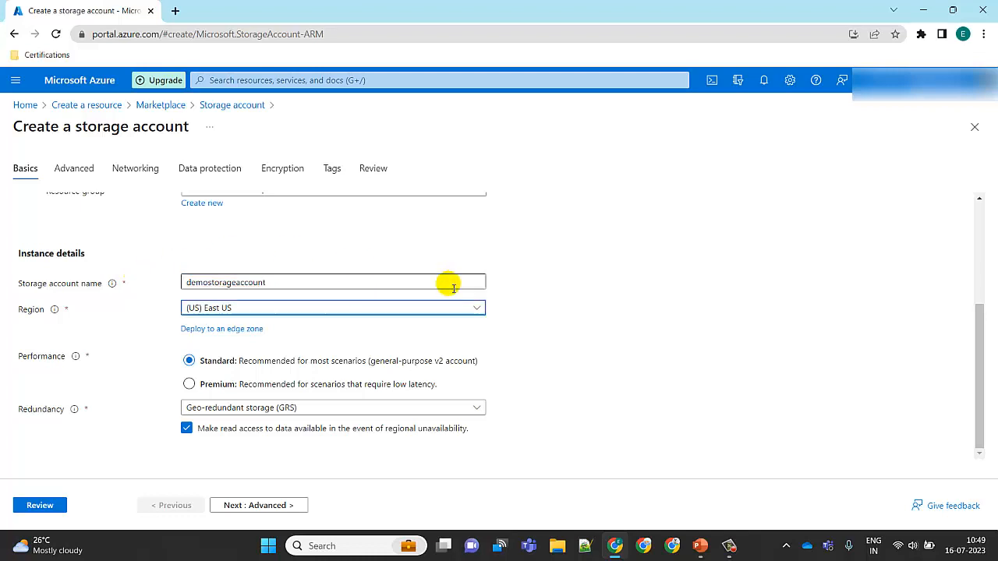
left_click(301, 287)
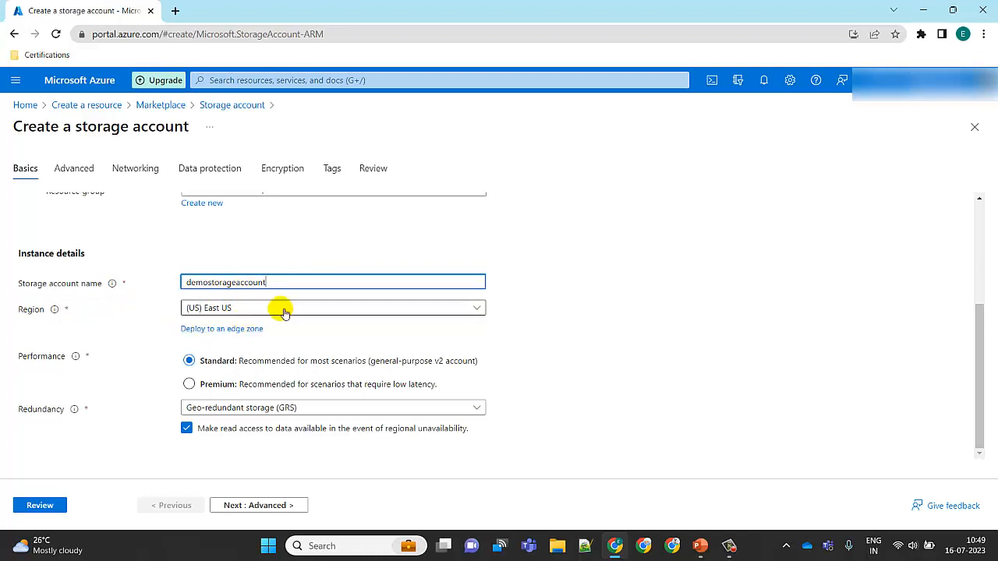
Examine the available region and redundancy options, keeping (US) East US and Geo-redundant storage (GRS).
left_click(406, 308)
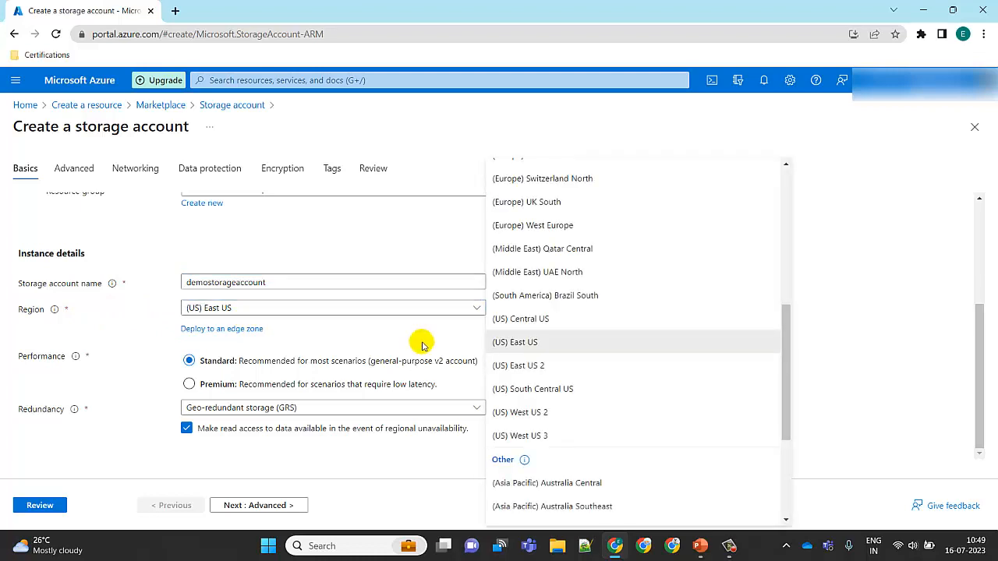
left_click(864, 246)
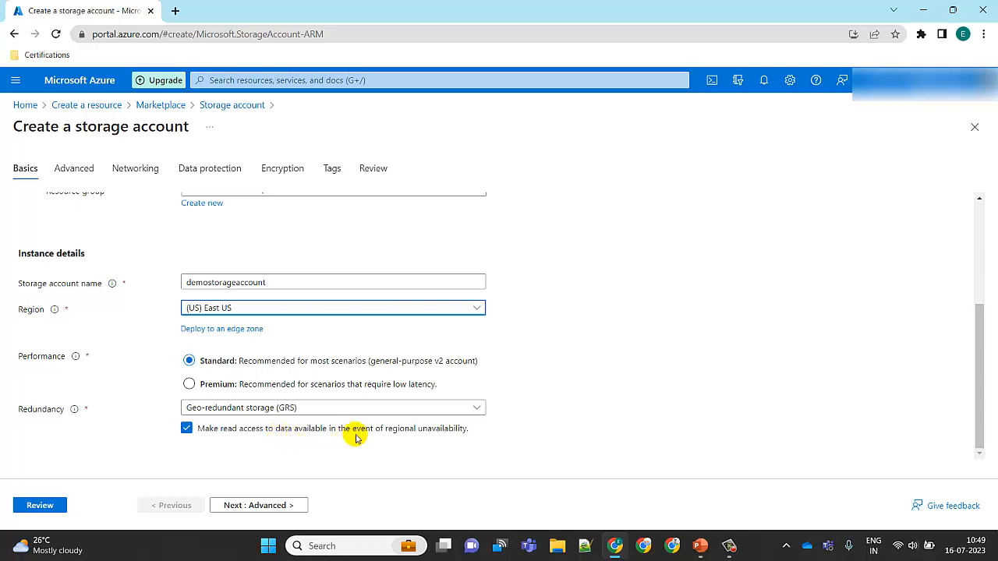
left_click(424, 405)
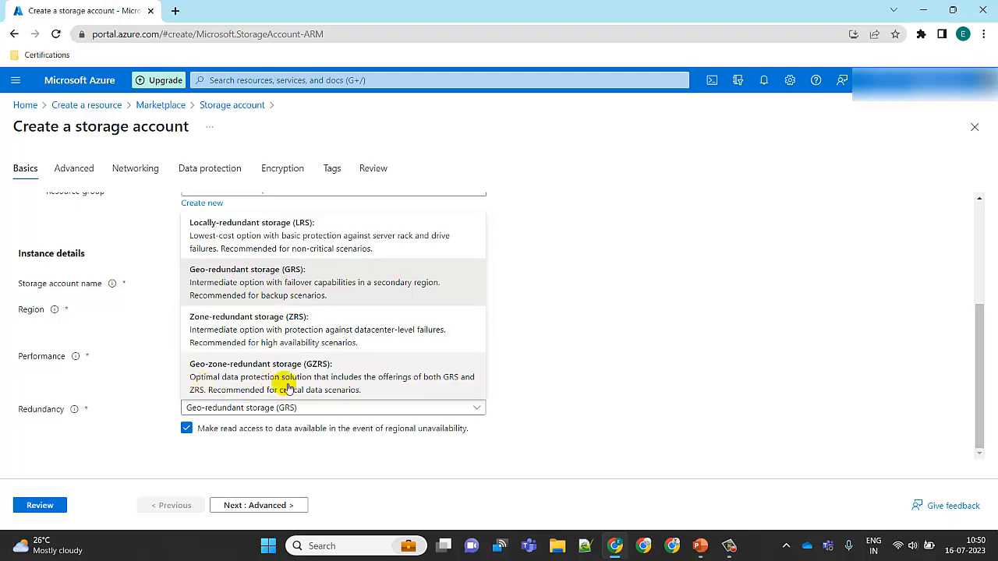
left_click(578, 371)
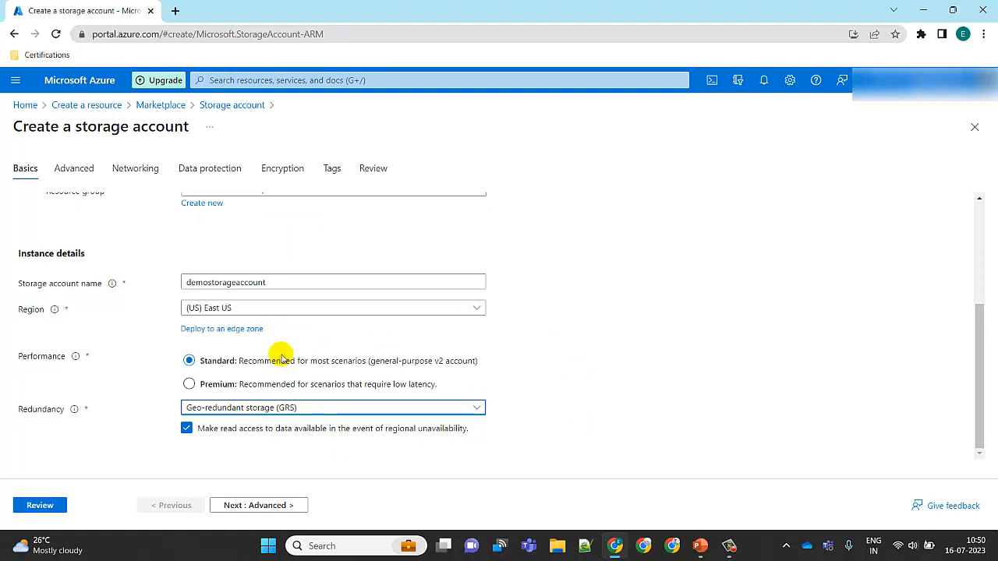
Proceed to the Advanced settings and review the security options for the storage account.
left_click(283, 506)
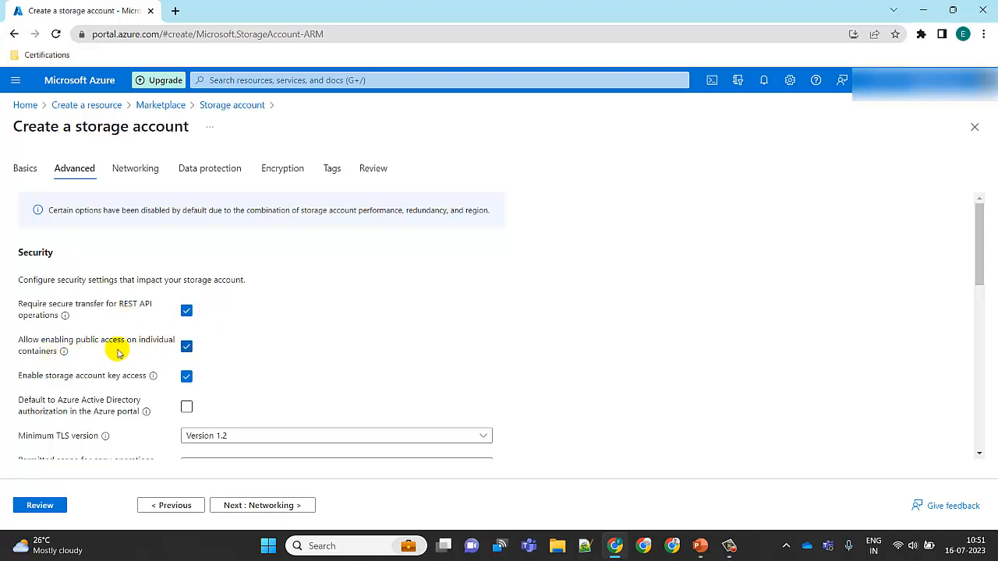
mouse_move(65, 352)
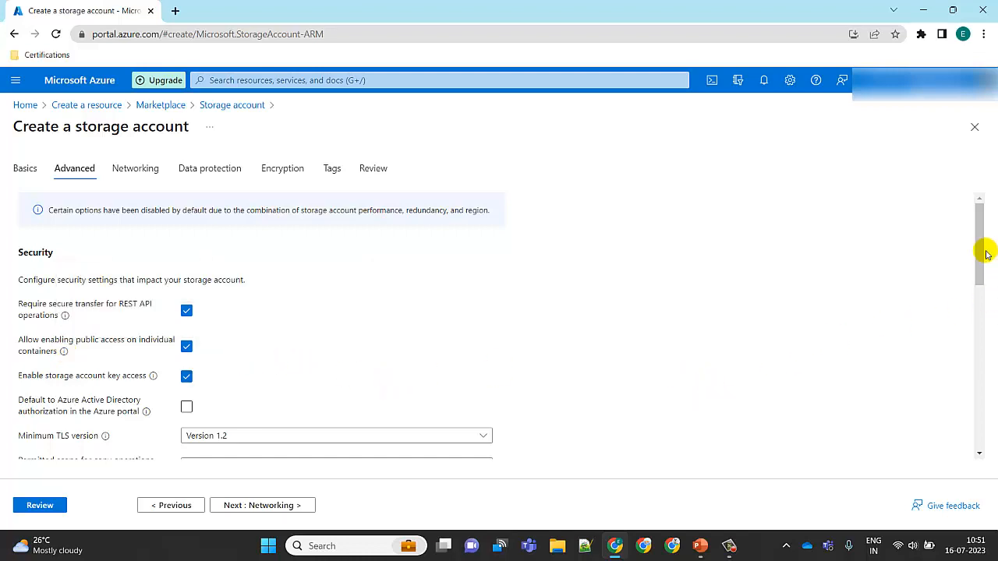
left_click_drag(980, 252, 981, 309)
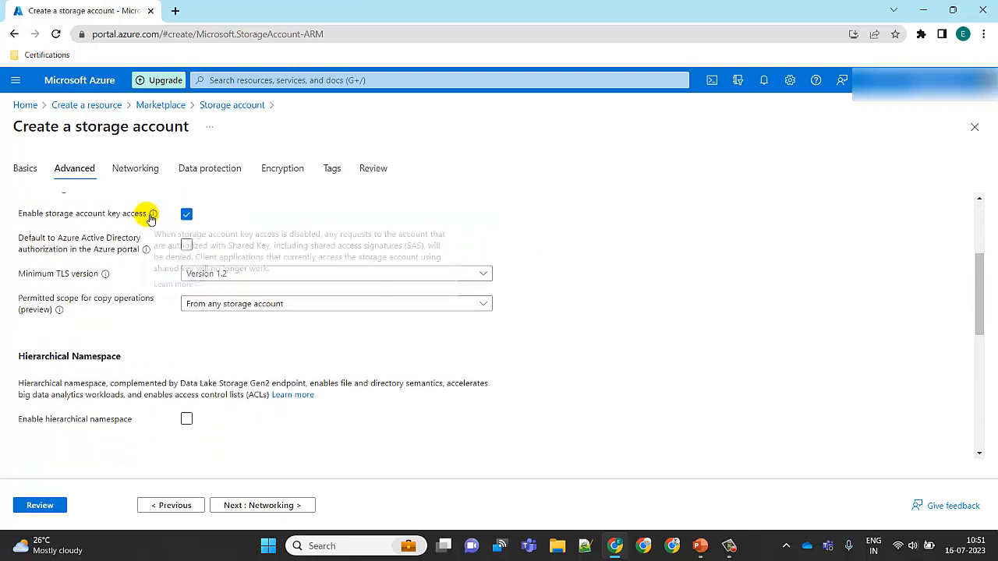
scroll(101, 215, "up", 2)
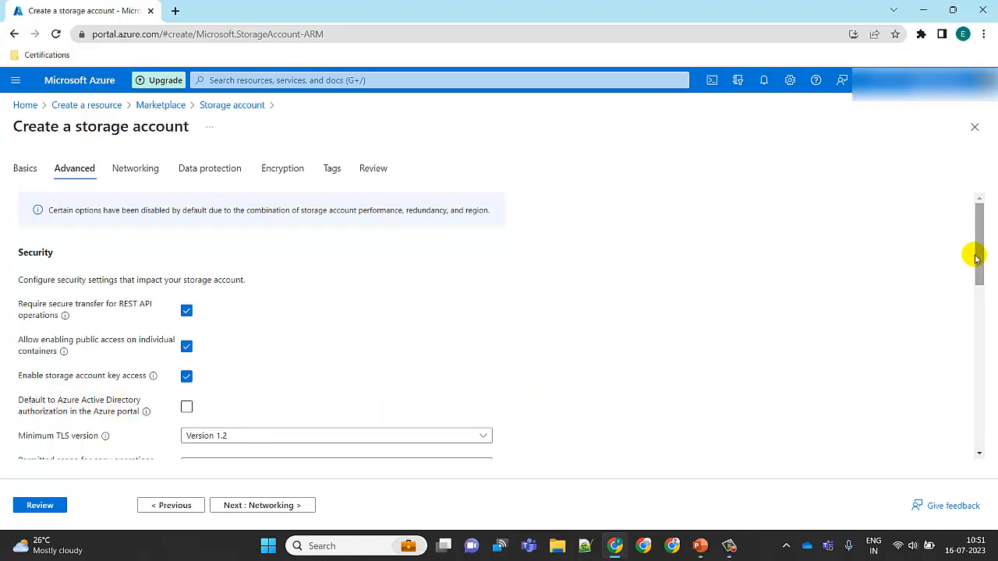
left_click_drag(978, 261, 975, 307)
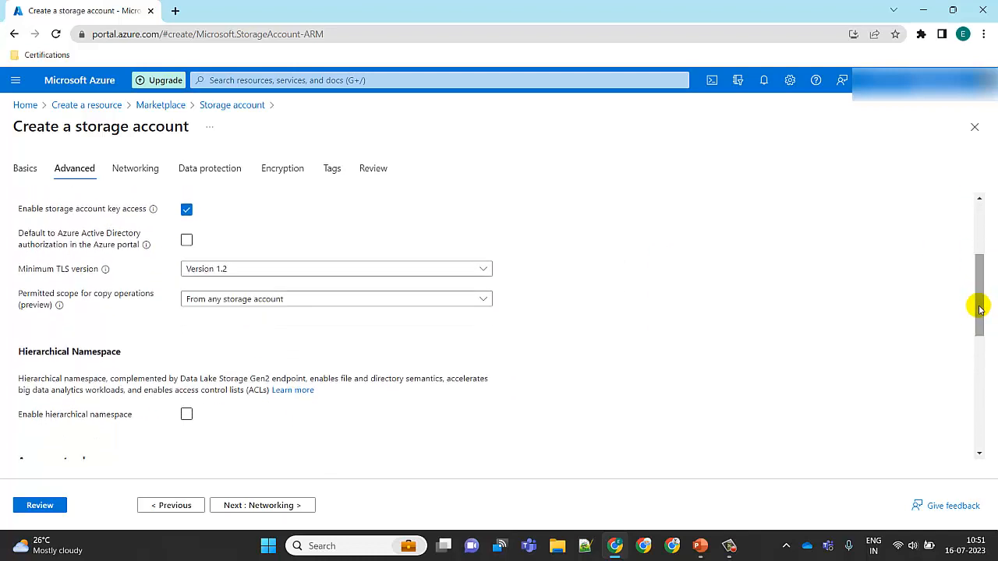
Examine the minimum TLS version and copy scope choices, then the hierarchical namespace, access protocol, blob storage and Azure Files settings.
left_click(460, 270)
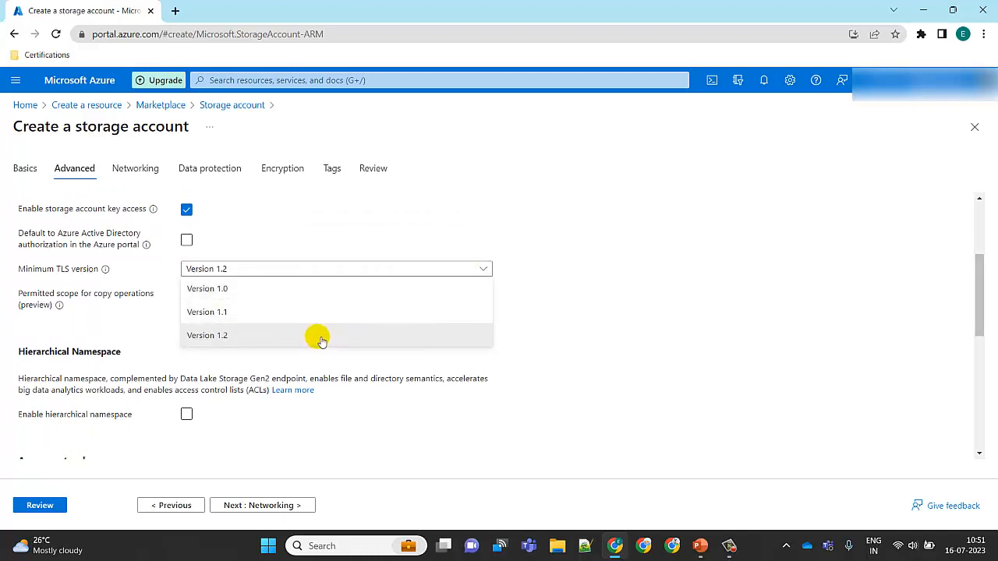
left_click(626, 262)
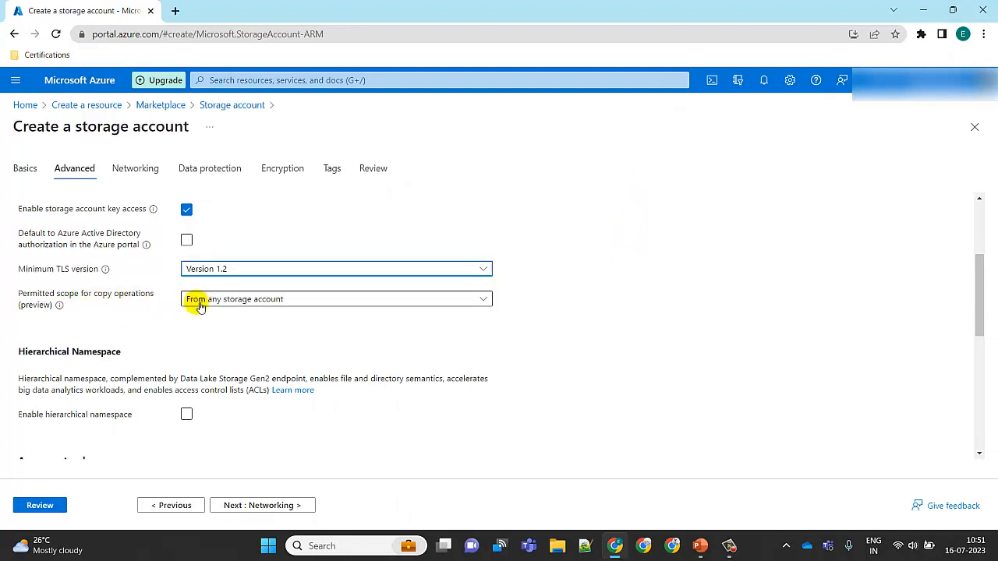
left_click(322, 298)
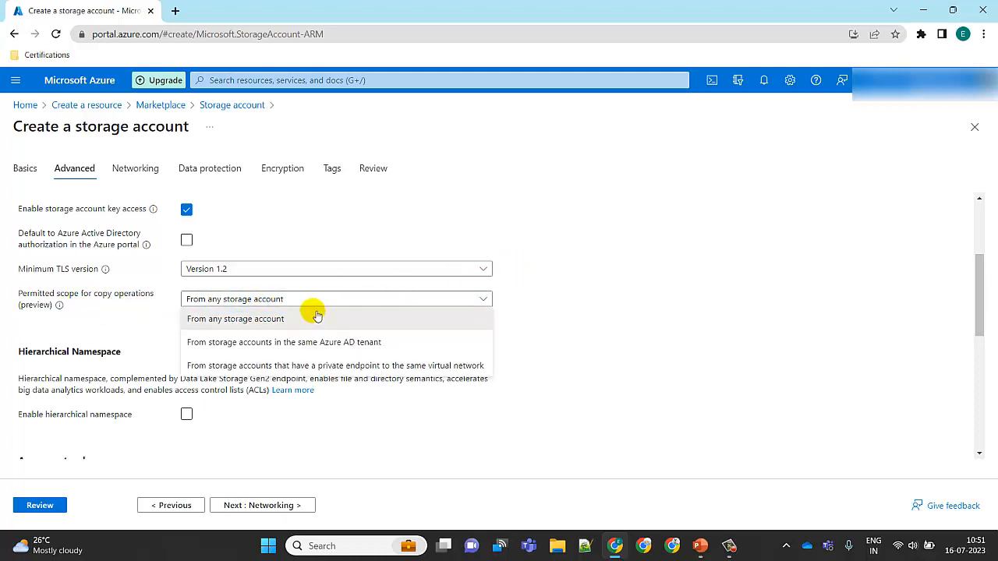
left_click(678, 295)
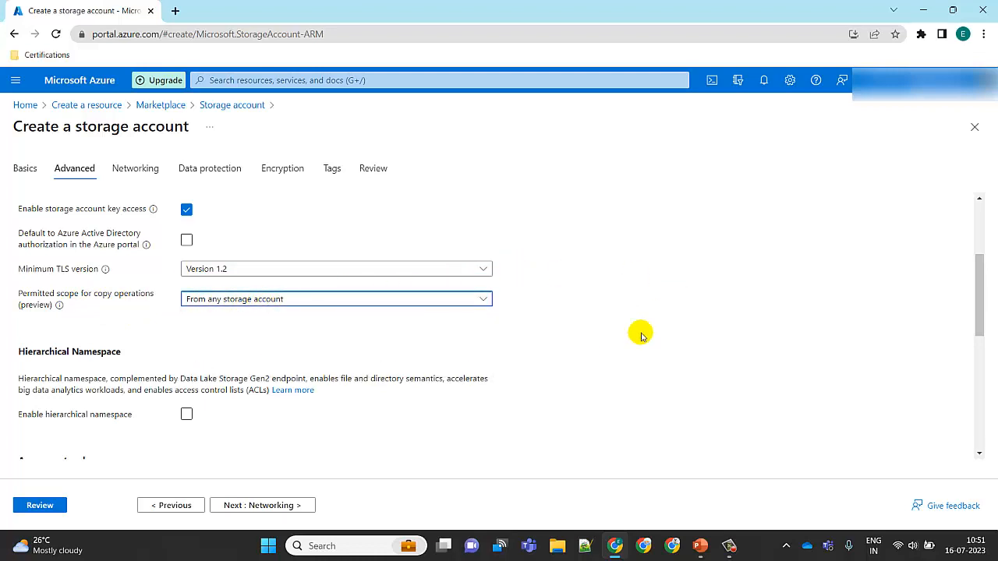
left_click_drag(981, 278, 981, 316)
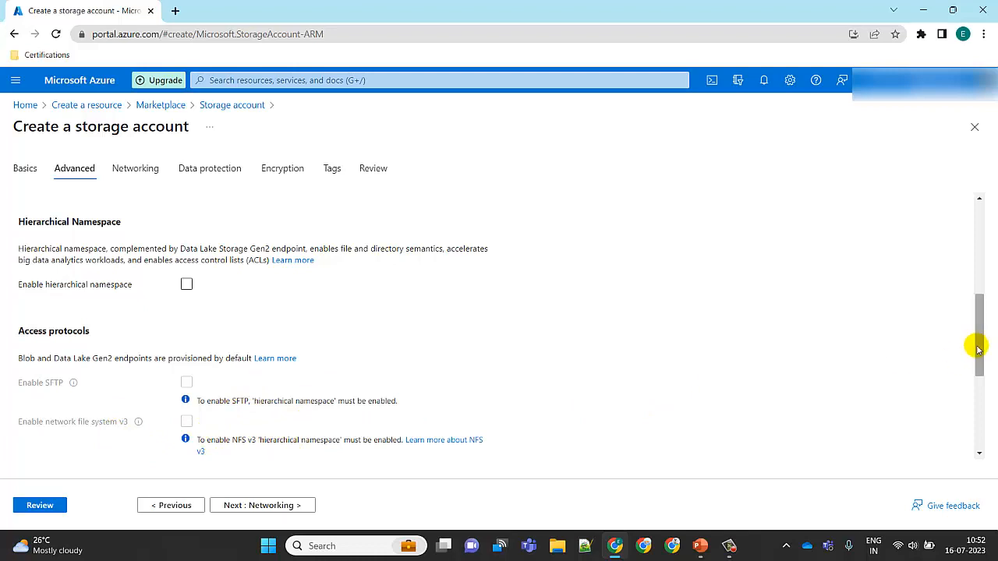
left_click_drag(976, 338, 936, 400)
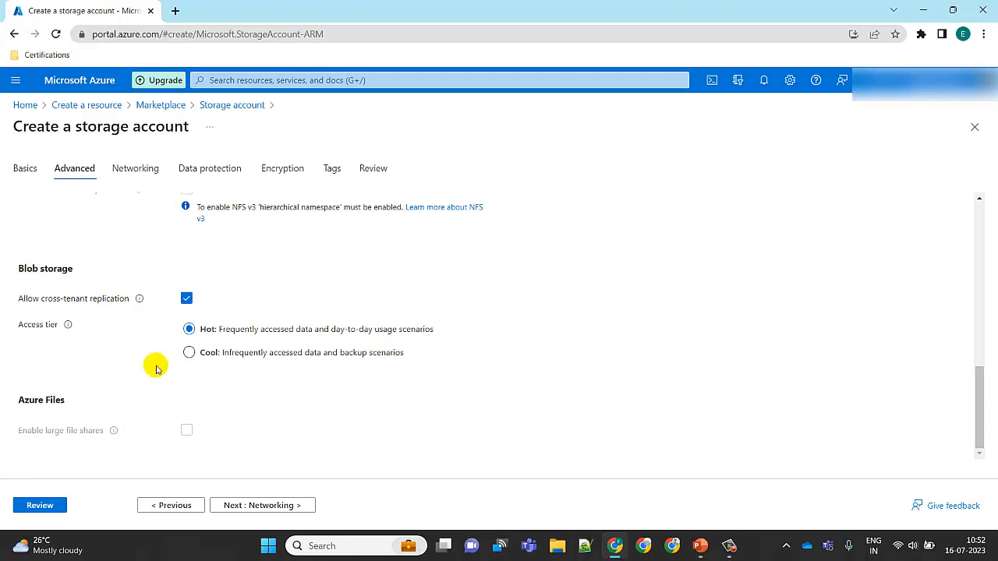
Proceed to the Networking settings, review network access and routing preference, and continue to the Data protection settings.
left_click(285, 506)
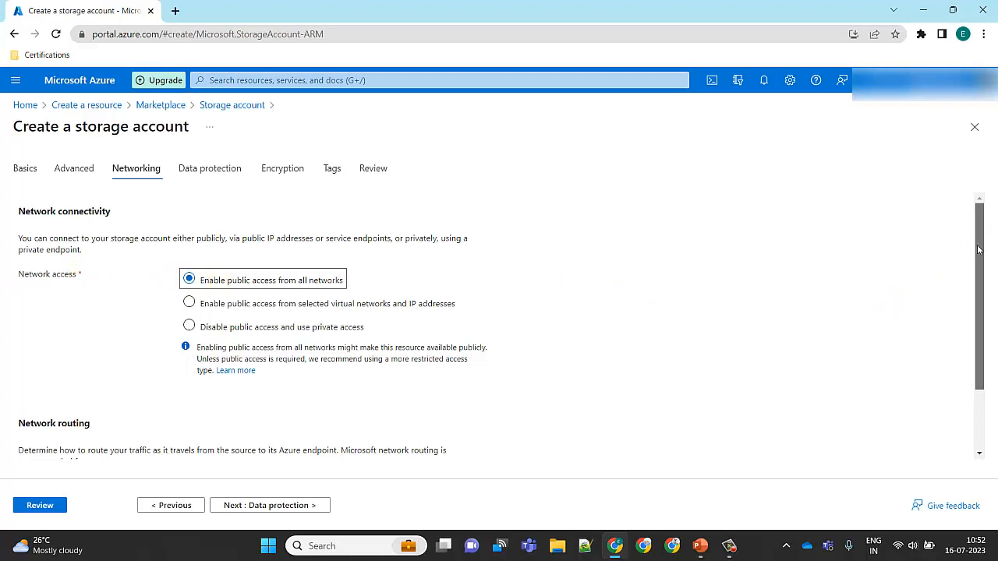
left_click_drag(978, 249, 980, 354)
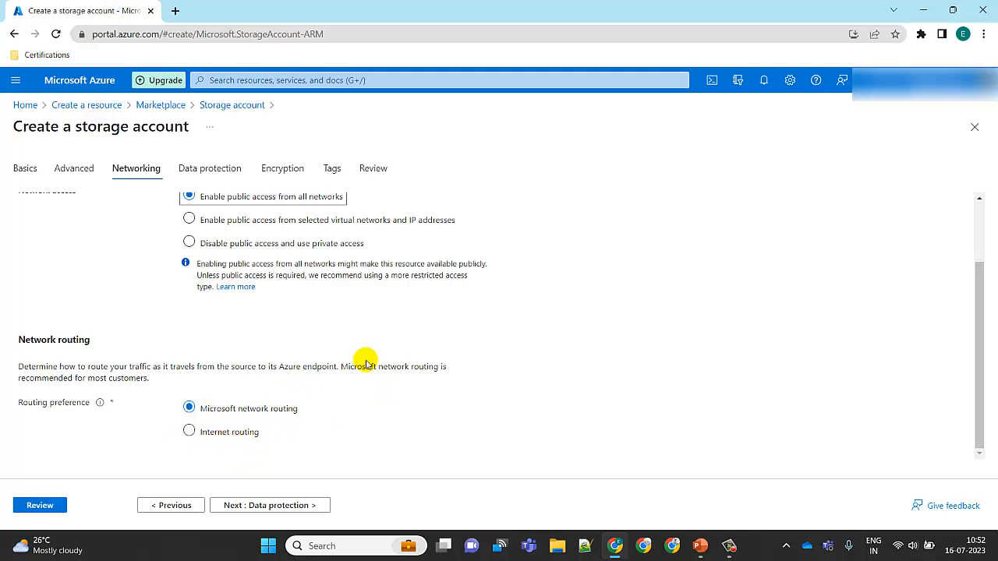
left_click(209, 169)
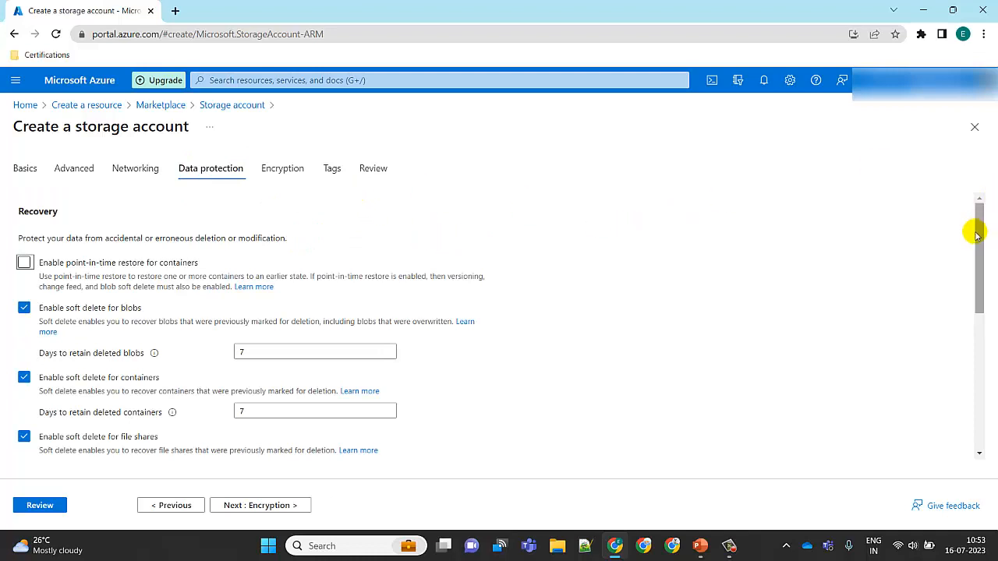
Review the recovery, tracking and access control options in the Data protection settings, and proceed to the Encryption settings.
left_click_drag(977, 236, 978, 236)
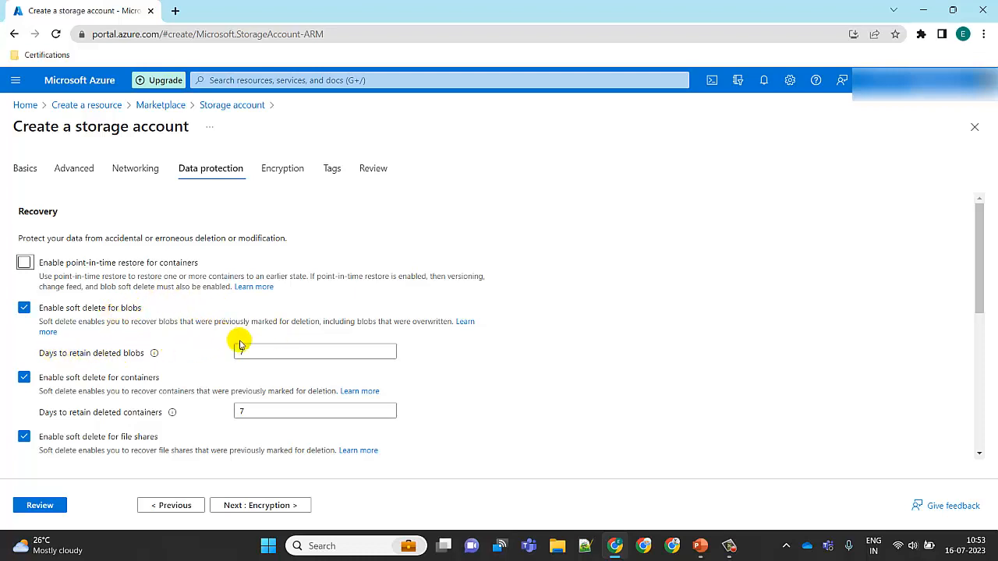
left_click(269, 353)
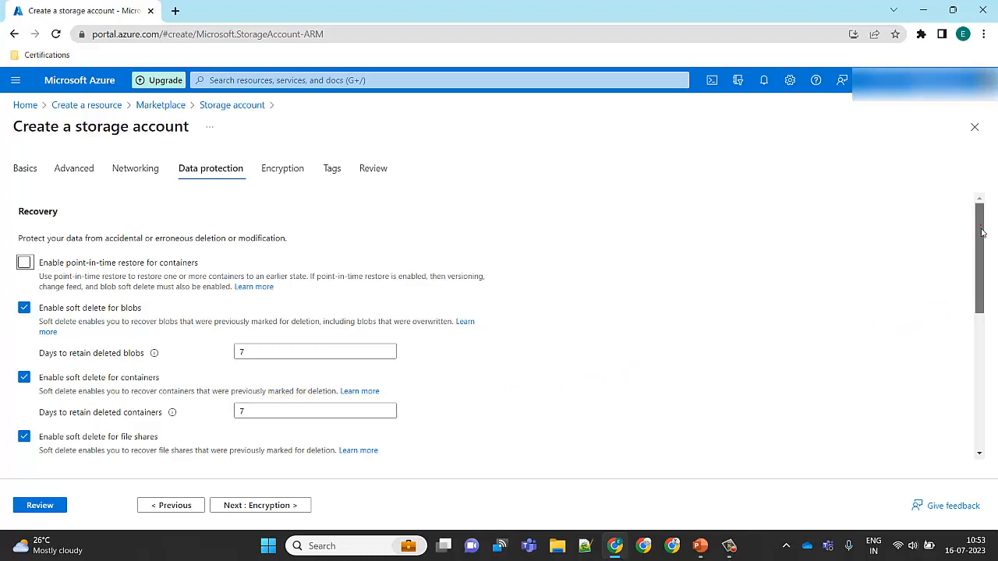
left_click_drag(981, 232, 962, 307)
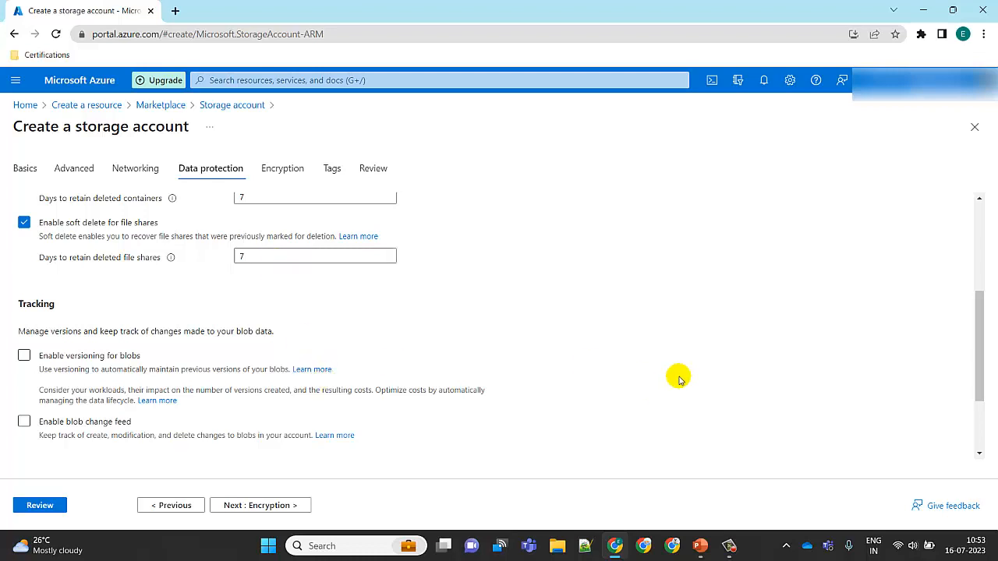
left_click_drag(979, 322, 984, 364)
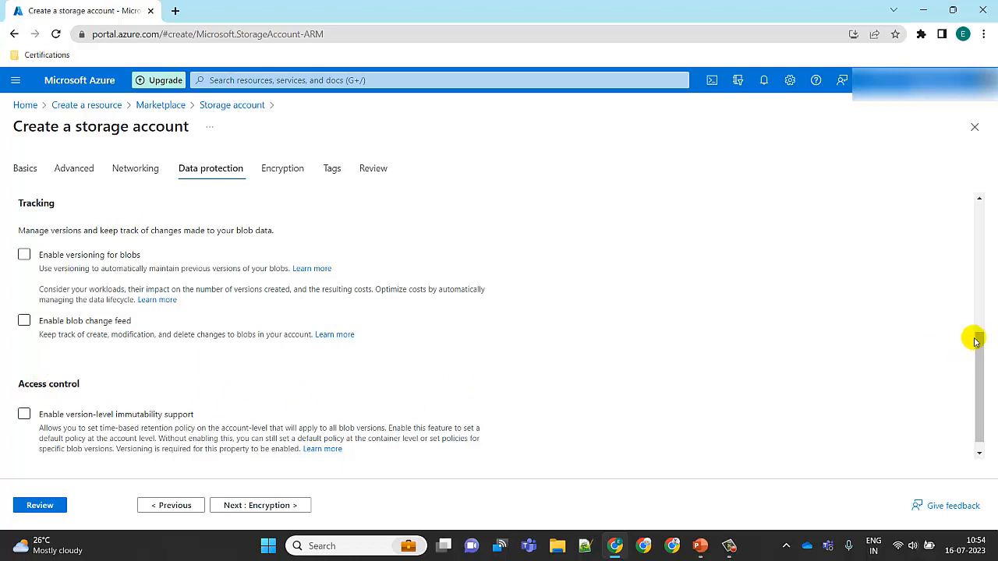
left_click_drag(977, 341, 978, 348)
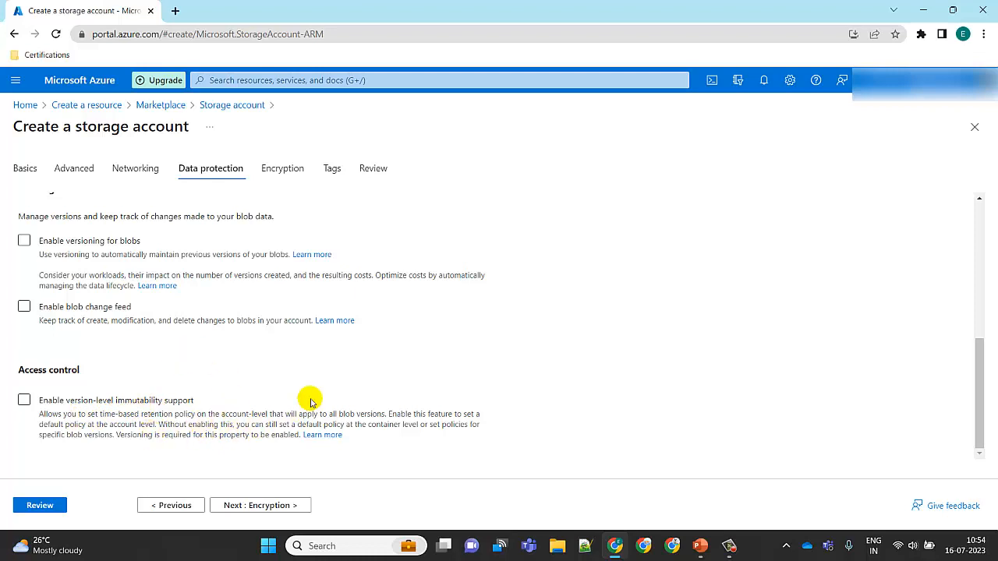
left_click(273, 508)
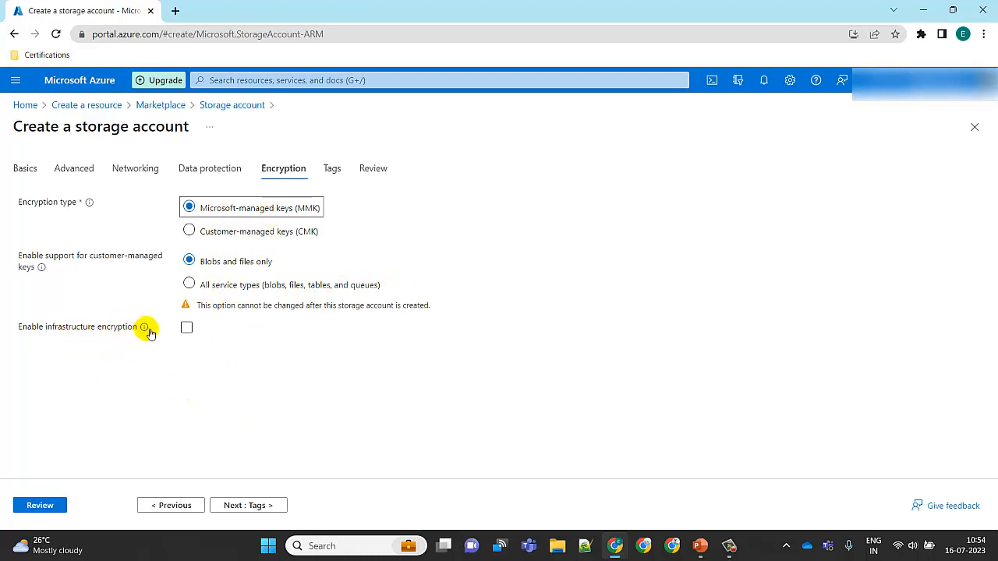
Read the explanation of infrastructure encryption and continue past the Tags settings to the final review without adding tags.
mouse_move(145, 328)
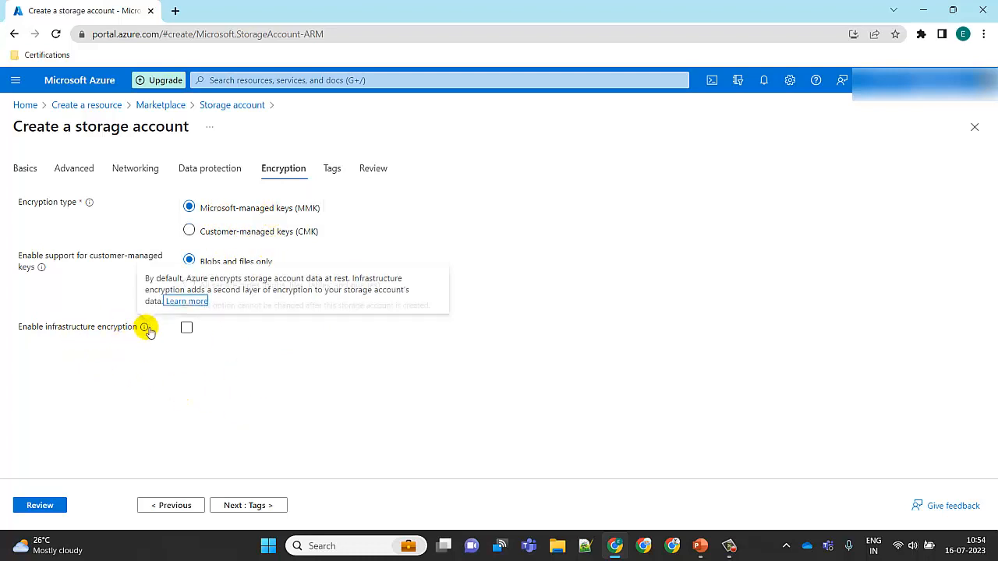
left_click(261, 506)
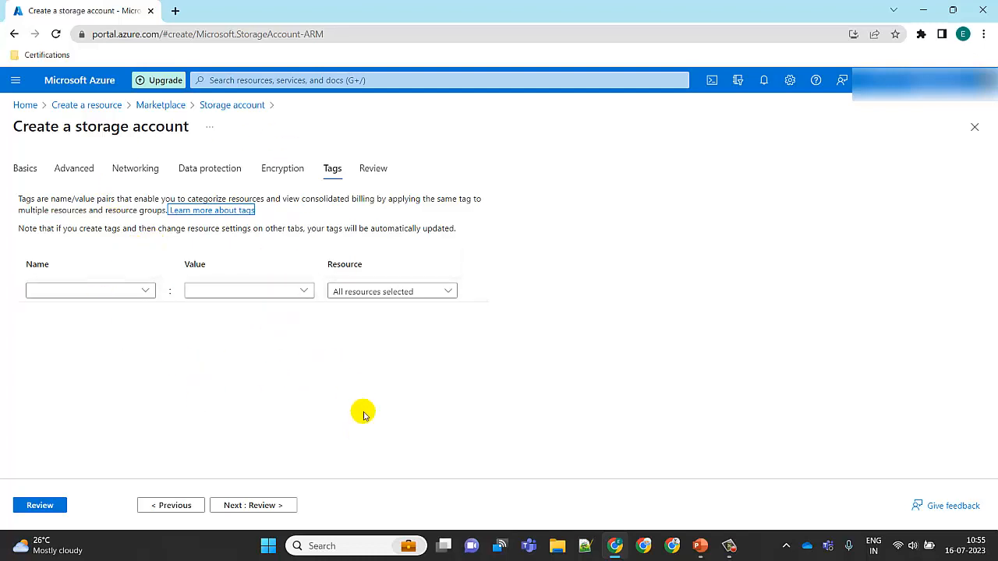
left_click(269, 508)
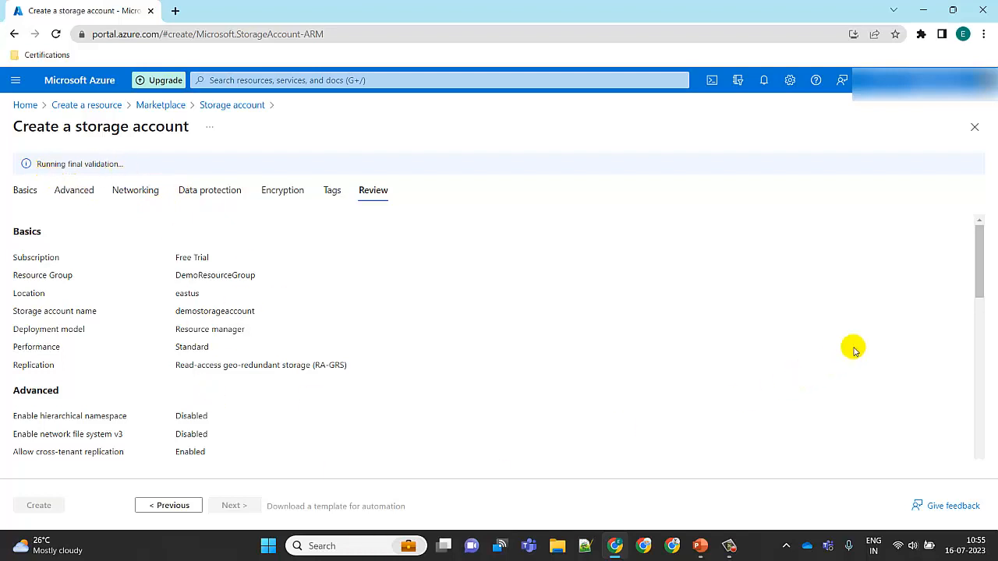
Examine the validation error details and return to the instance details in the Basics settings.
left_click_drag(981, 243, 992, 202)
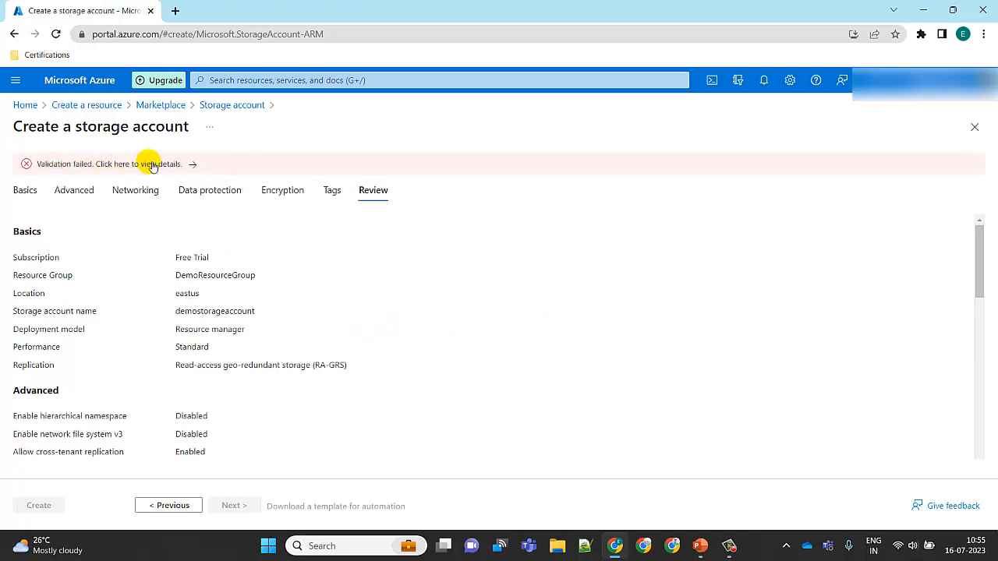
left_click_drag(978, 292, 925, 167)
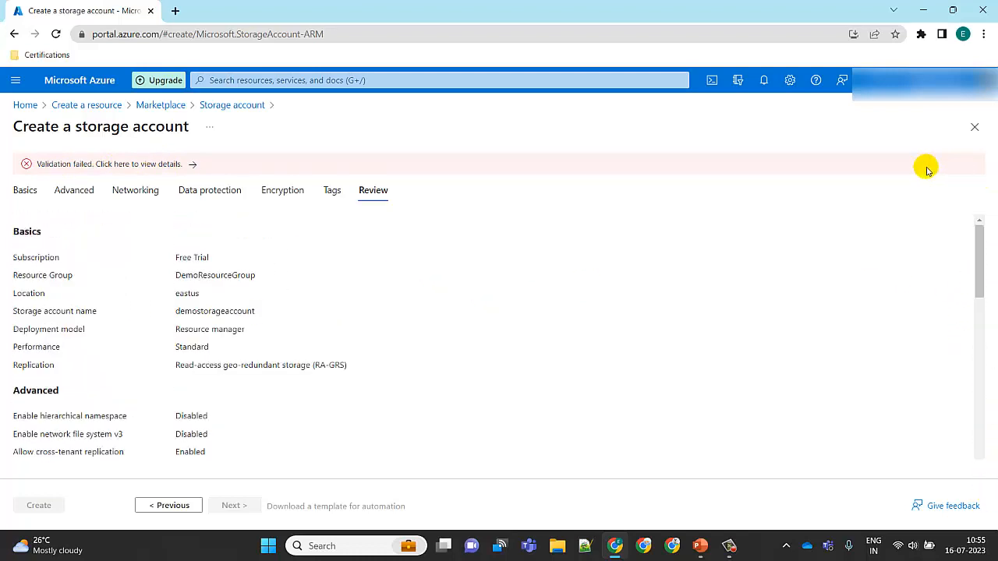
left_click(182, 167)
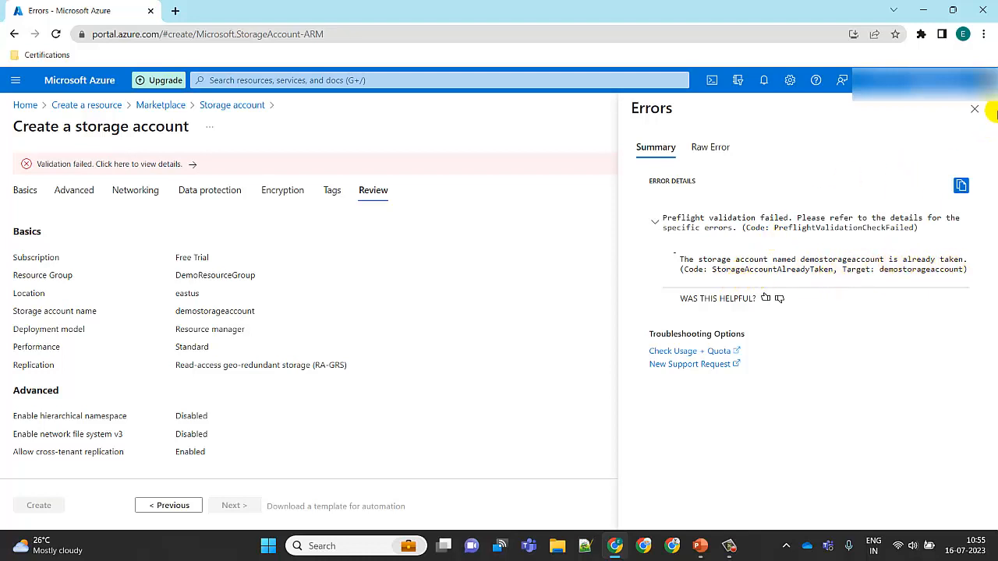
left_click(976, 111)
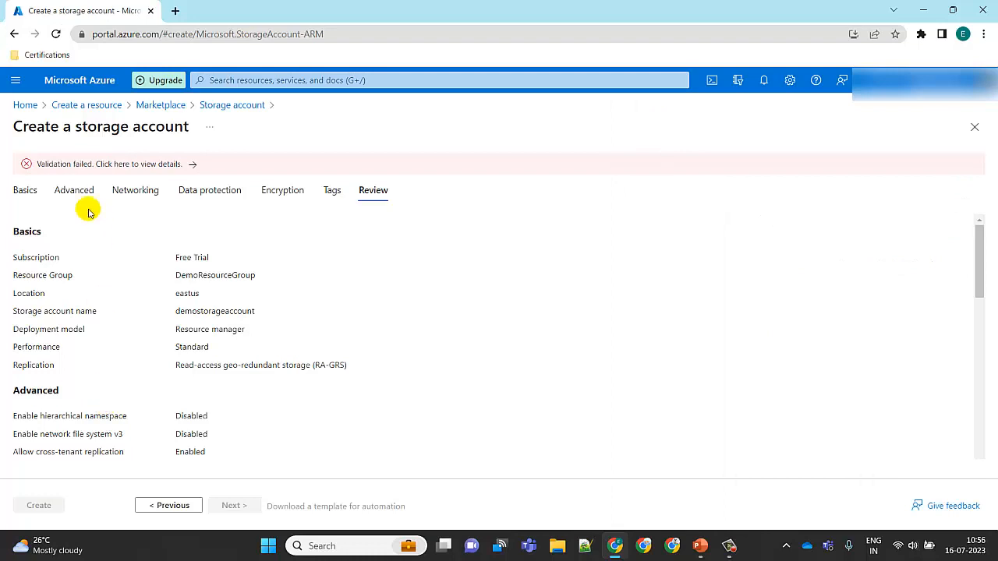
left_click(25, 190)
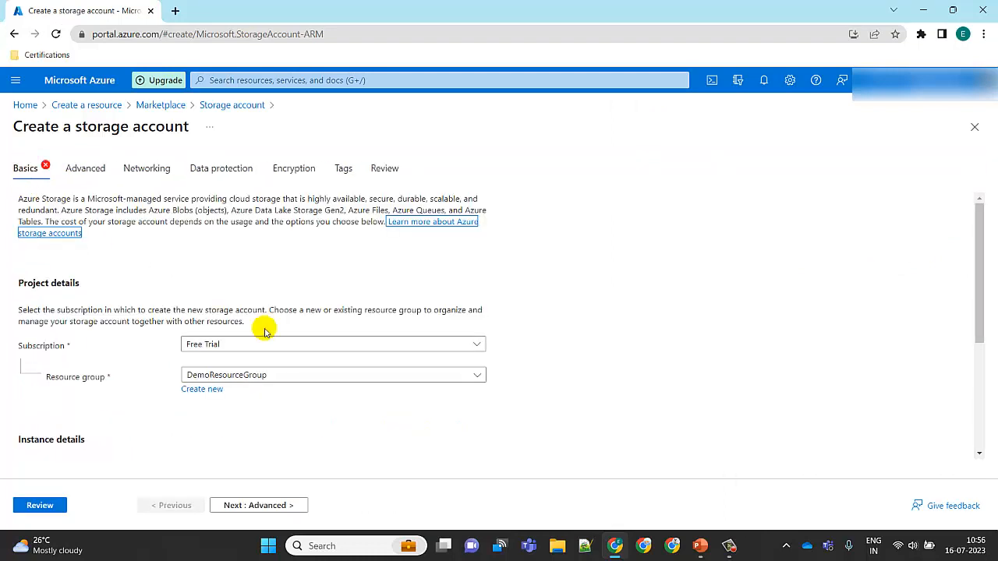
left_click_drag(979, 226, 981, 362)
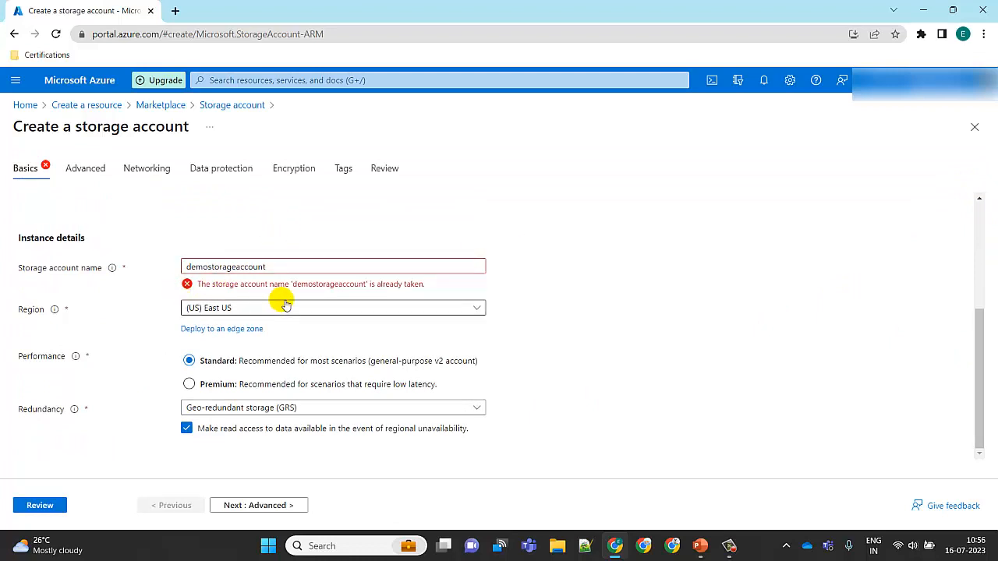
Try the storage account names demostorageaccount1 and azuredemostorageaccount.
left_click(291, 270)
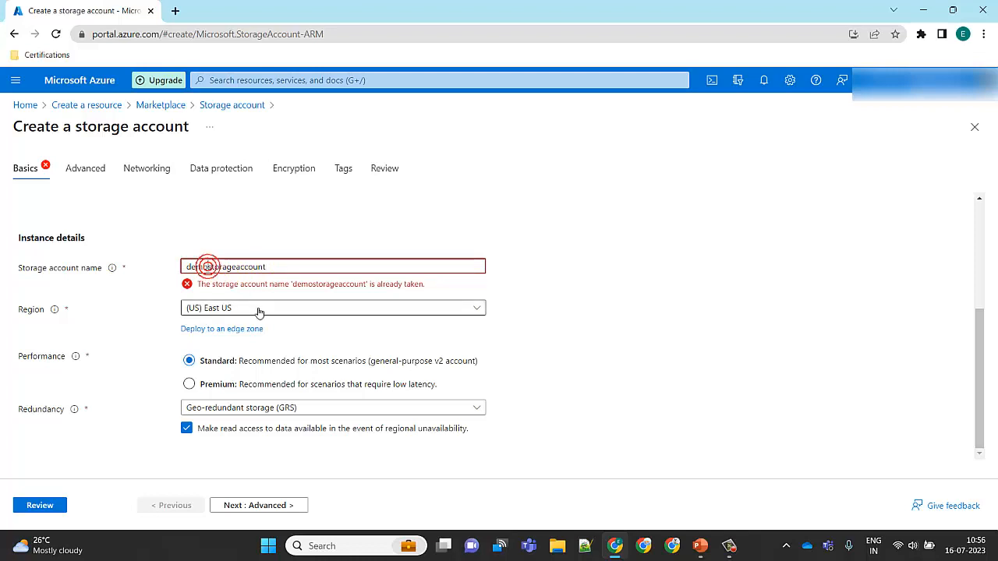
left_click(285, 267)
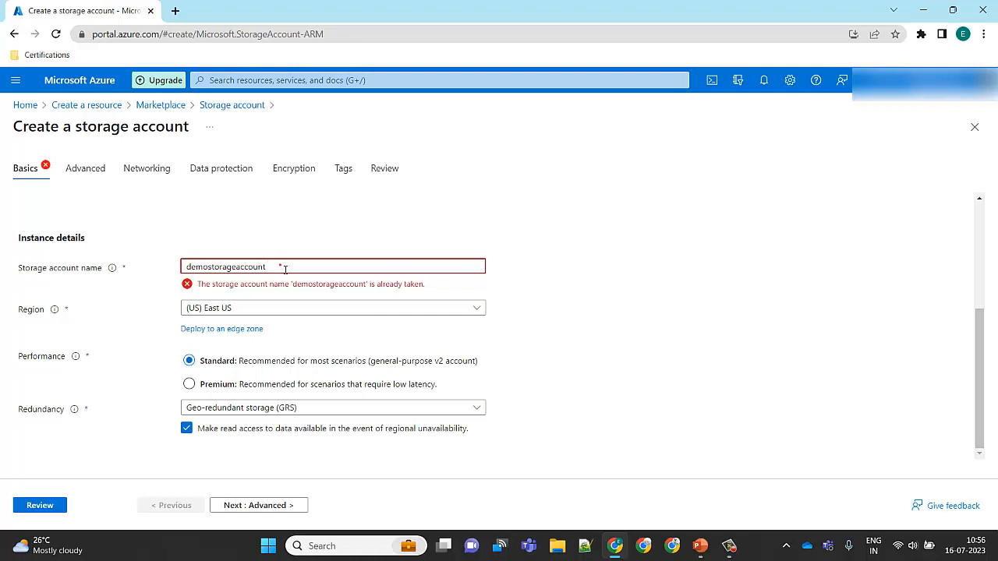
type("1")
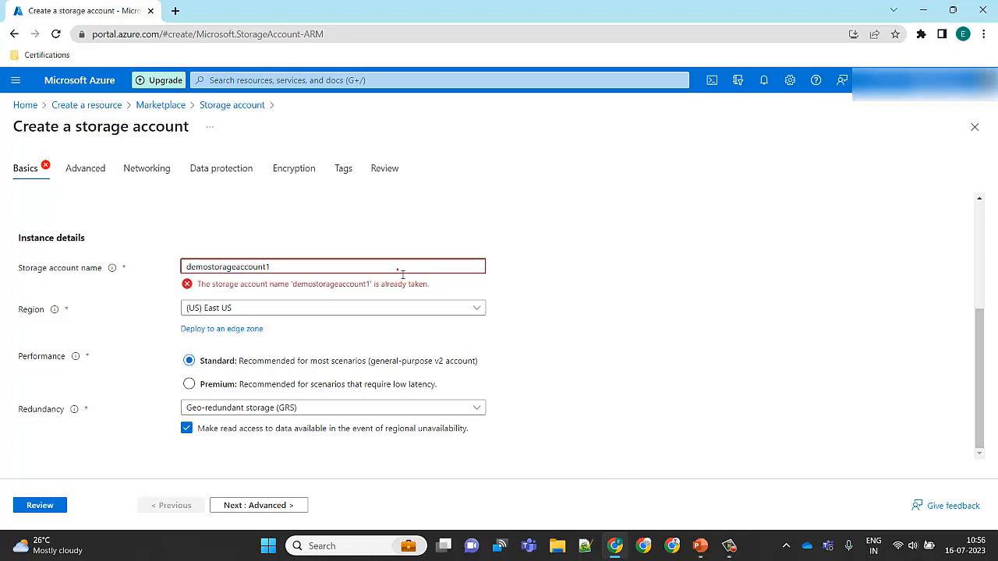
key("BackSpace")
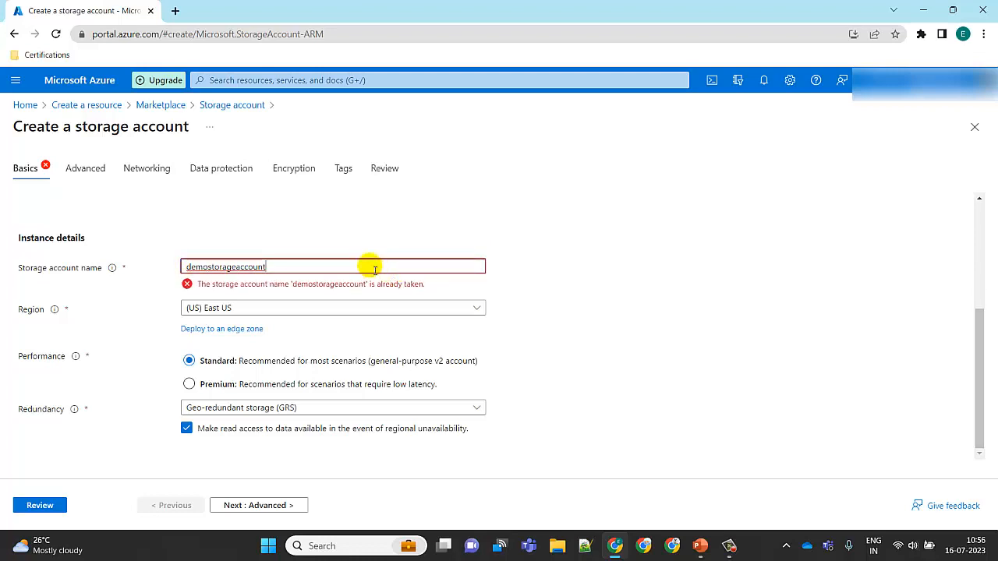
left_click(188, 269)
type("azure")
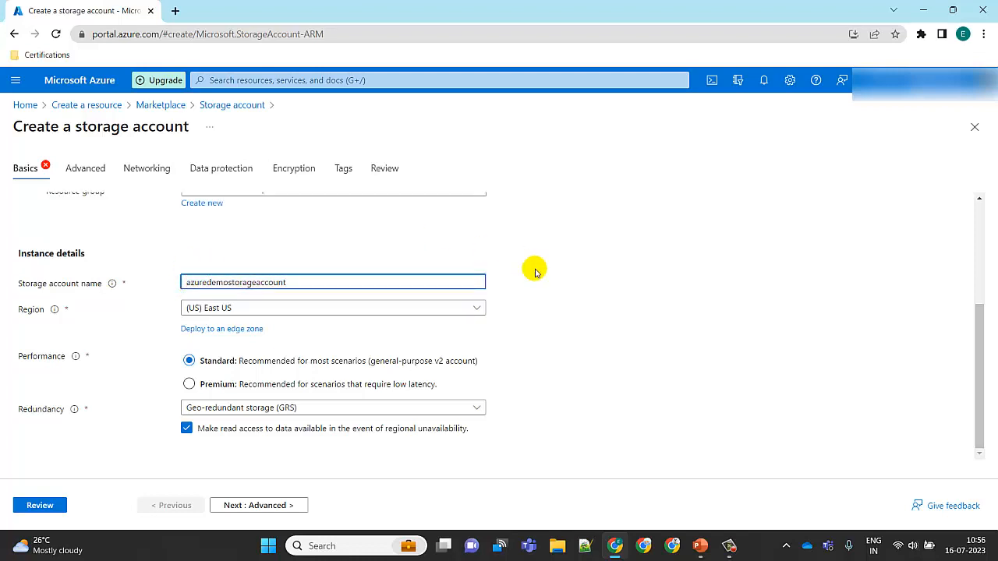
left_click(549, 302)
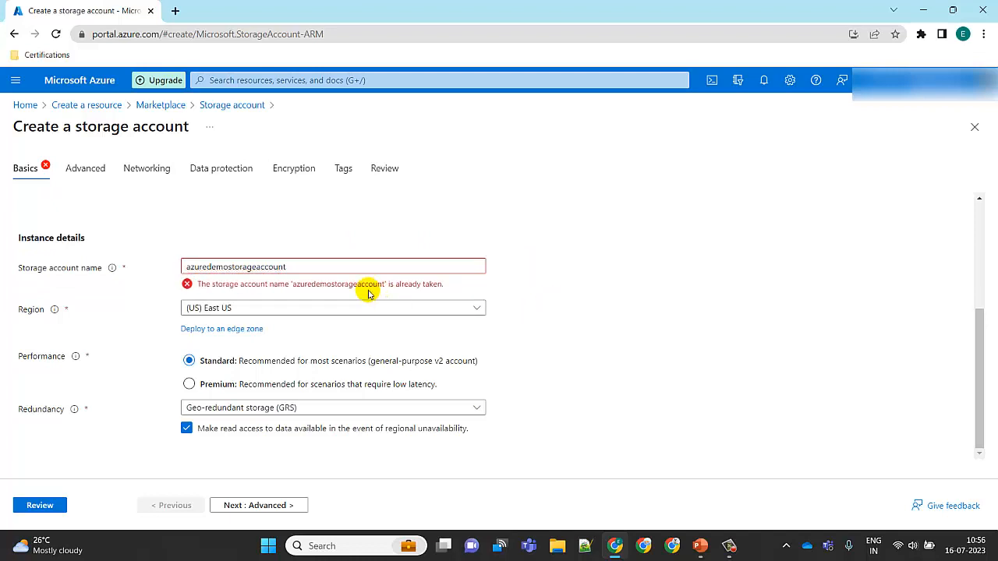
Replace the storage account name with storageaccdemo2023.
left_click(302, 268)
left_click_drag(301, 270, 53, 269)
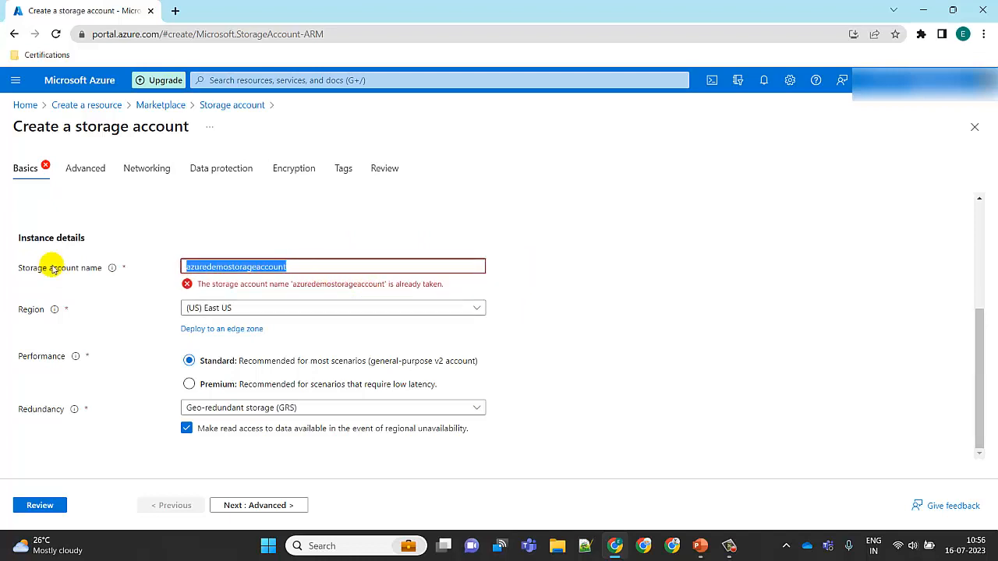
type("storage")
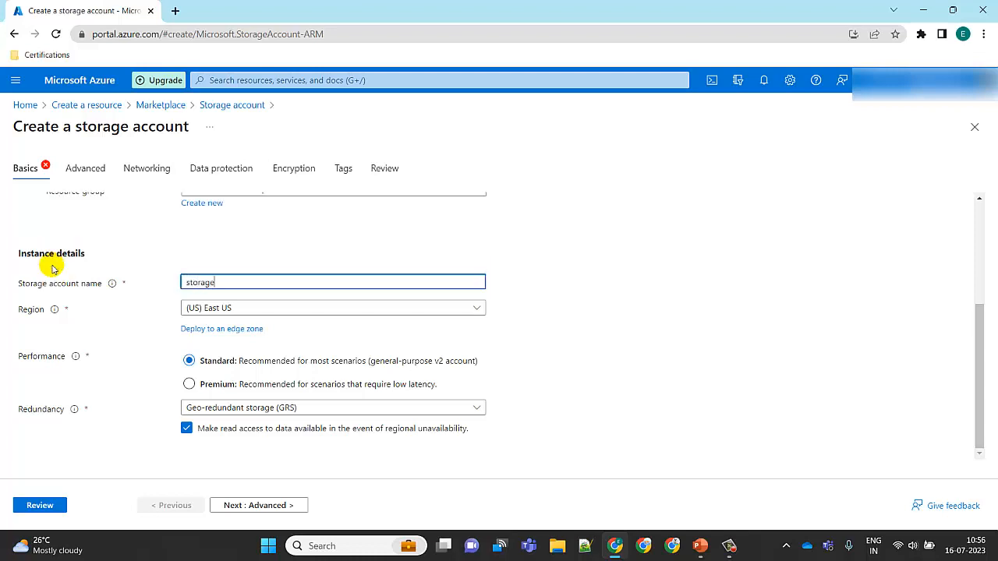
type("acc")
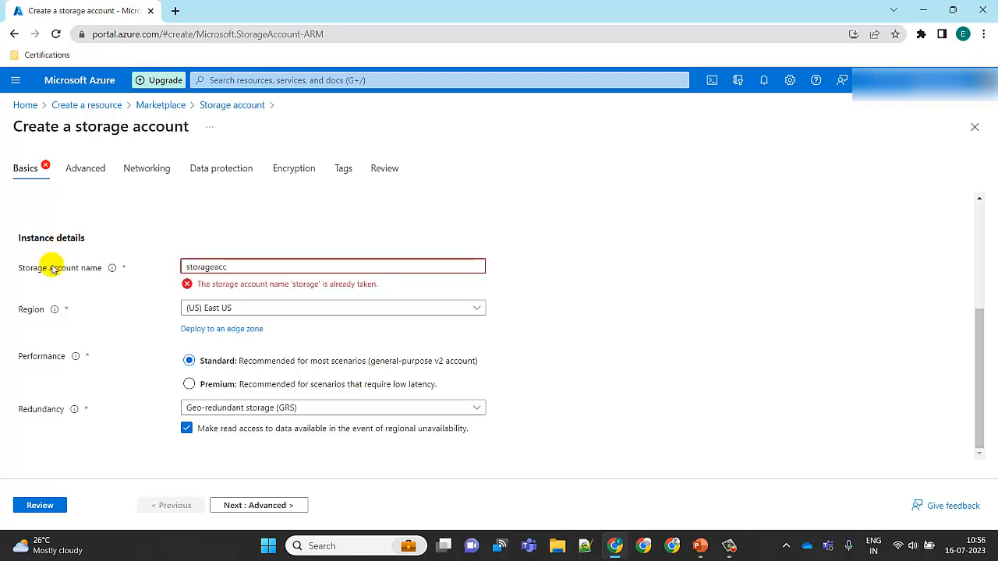
type("demo")
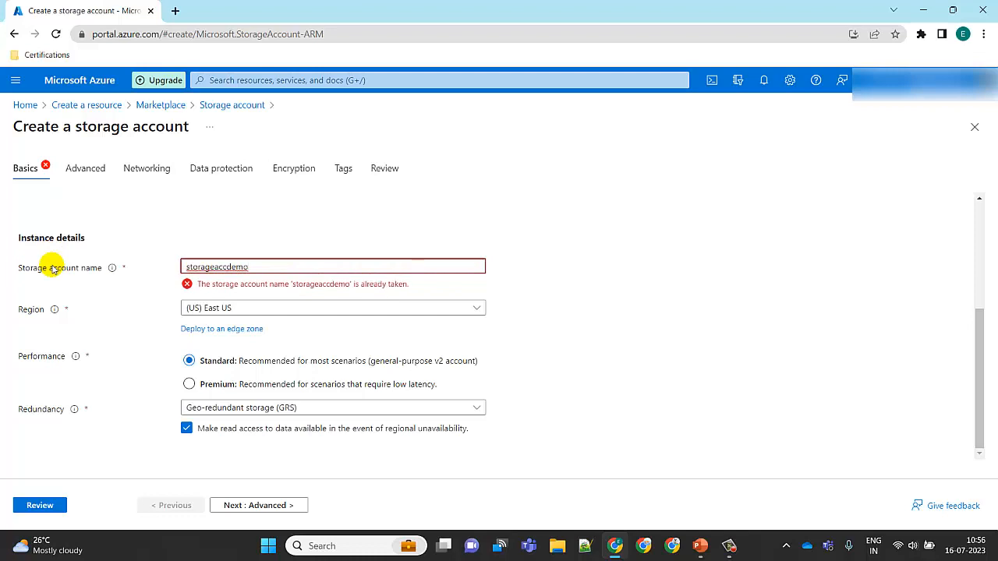
type("2023")
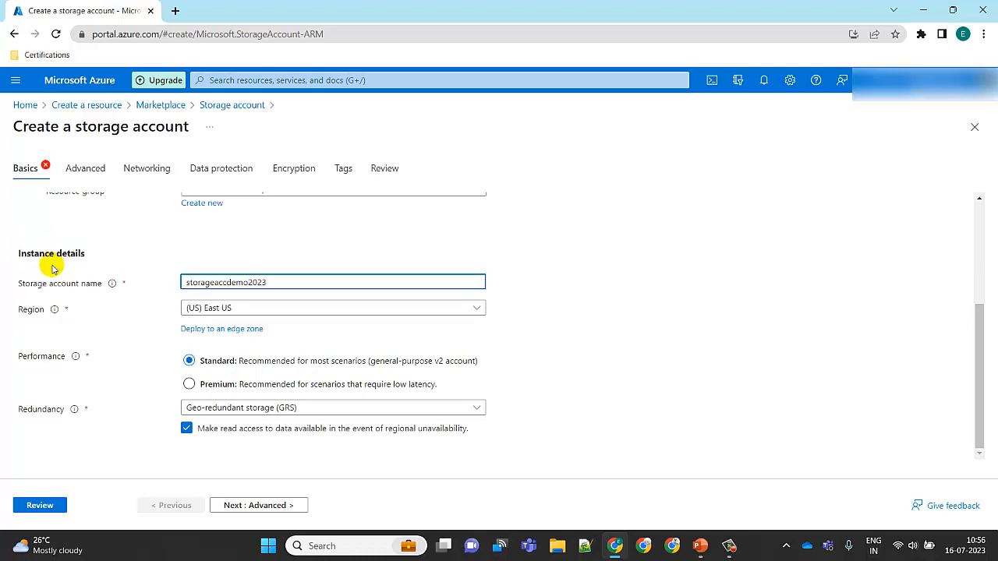
left_click(509, 352)
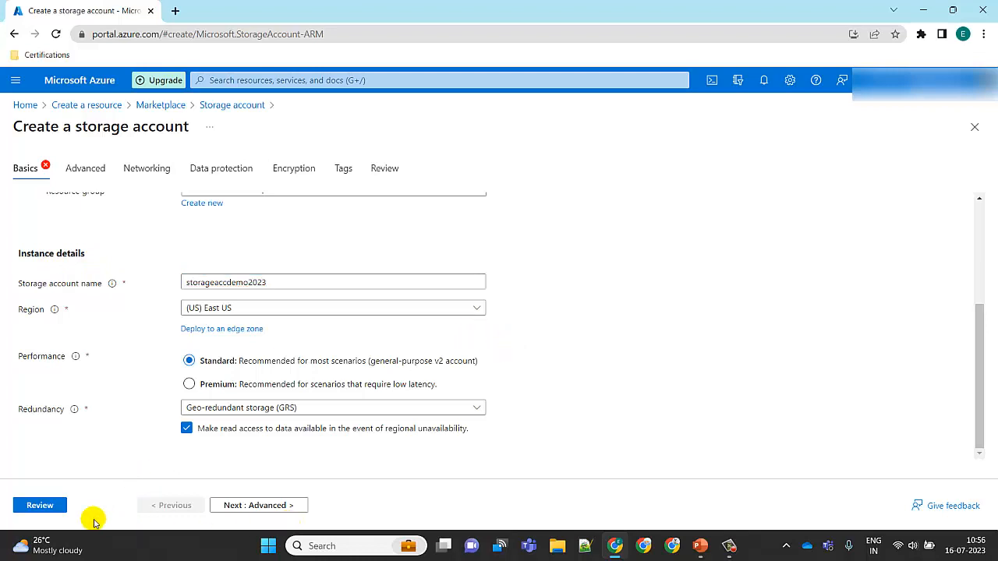
Review the complete configuration summary for storageaccdemo2023 and create the storage account.
left_click(46, 509)
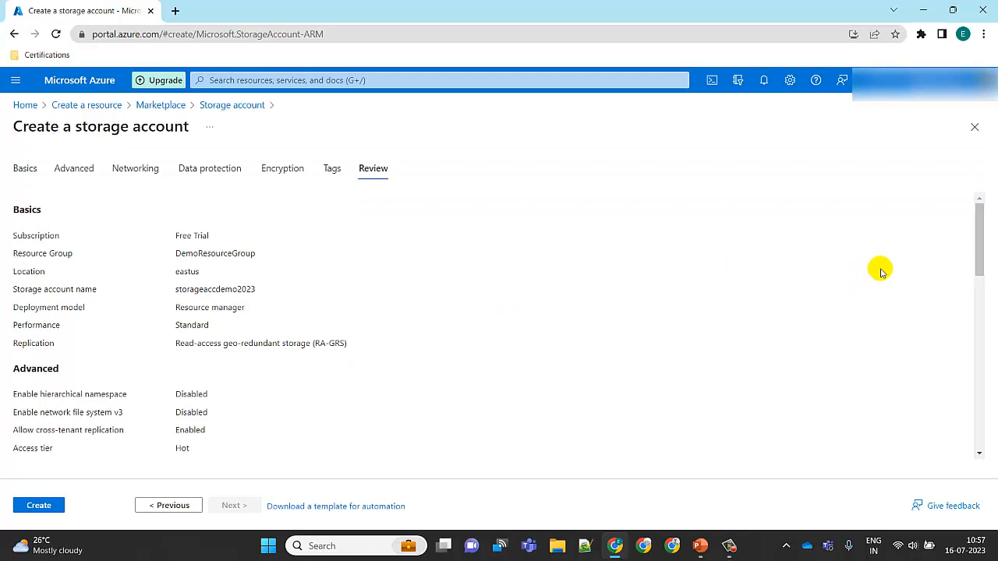
left_click(981, 245)
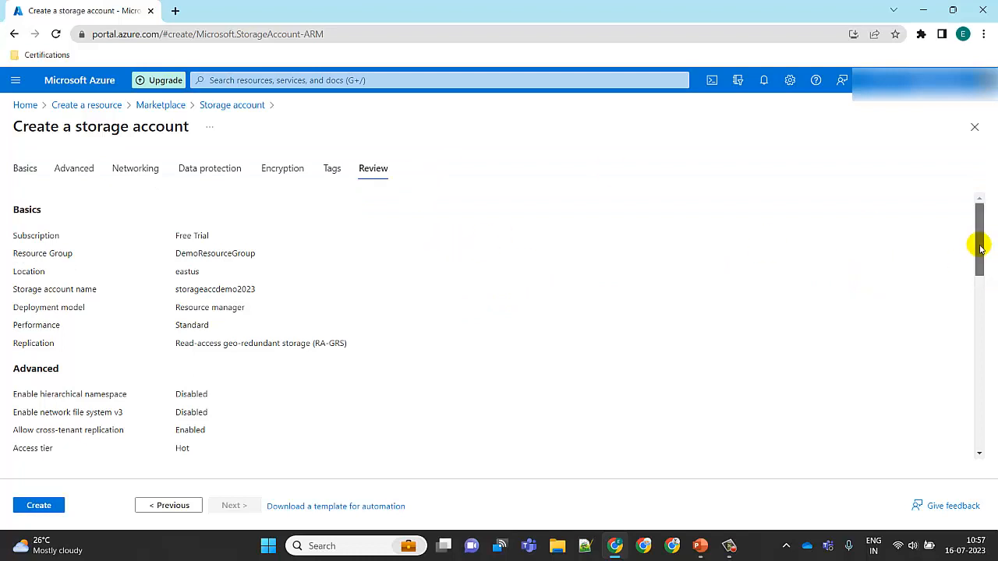
left_click_drag(981, 248, 938, 434)
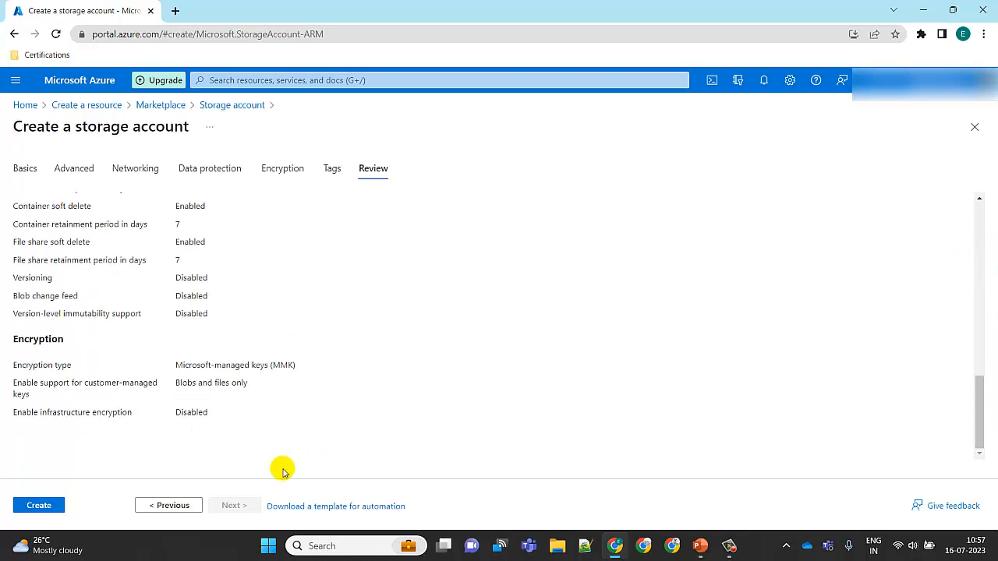
left_click(39, 506)
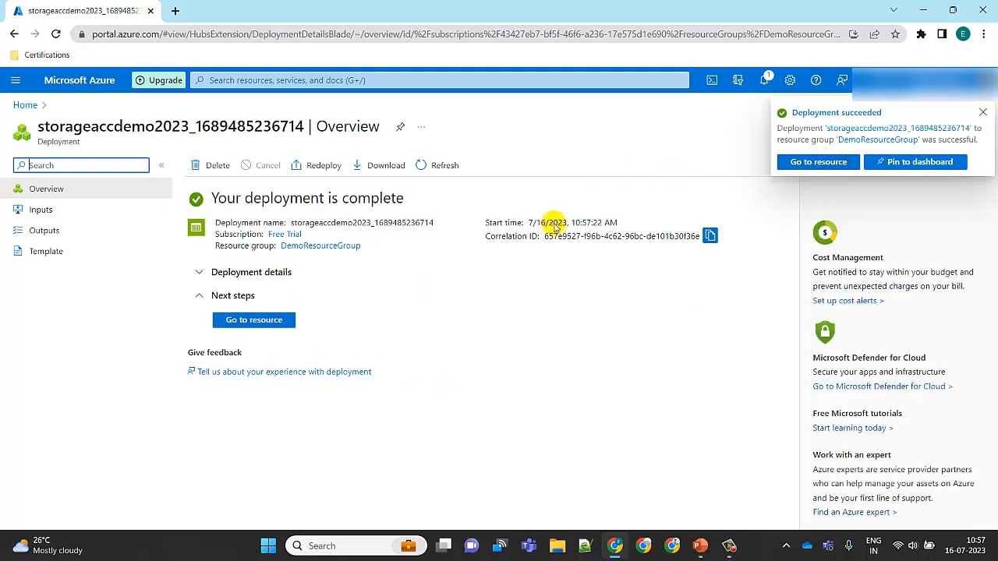
Open the deployed storage account and examine its overview, including the blob, file, queue, table, security and networking properties.
left_click(244, 320)
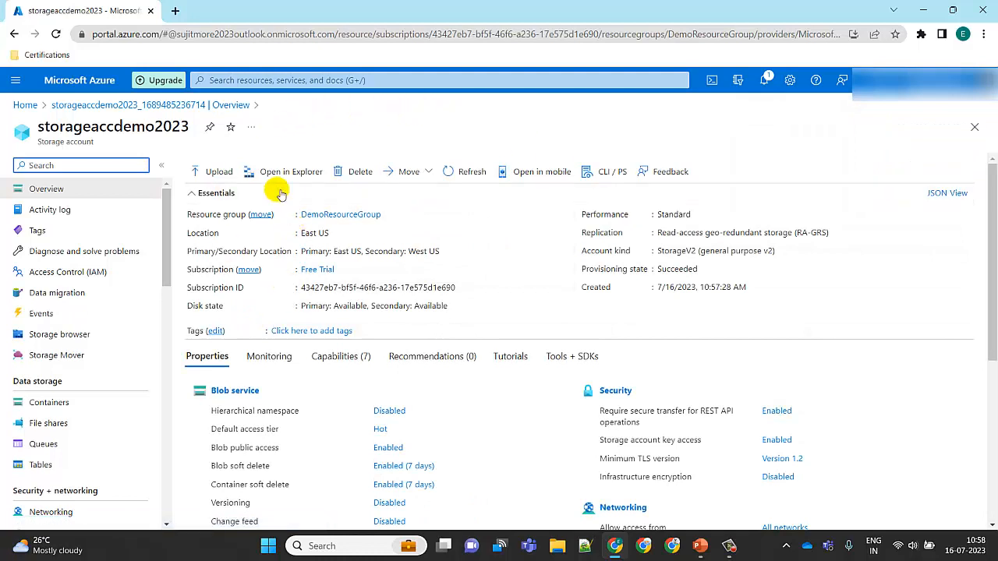
left_click_drag(193, 127, 72, 134)
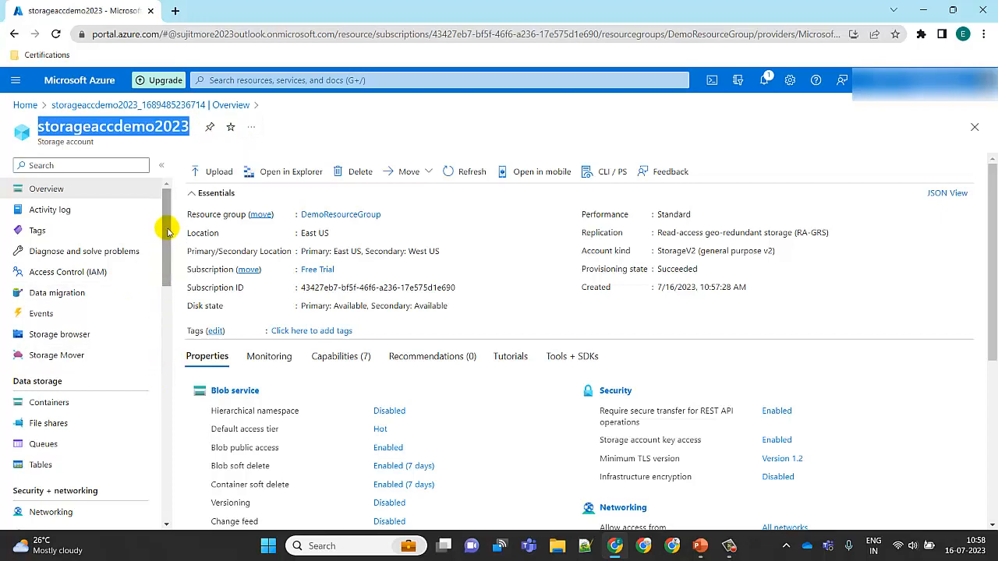
left_click_drag(994, 195, 992, 400)
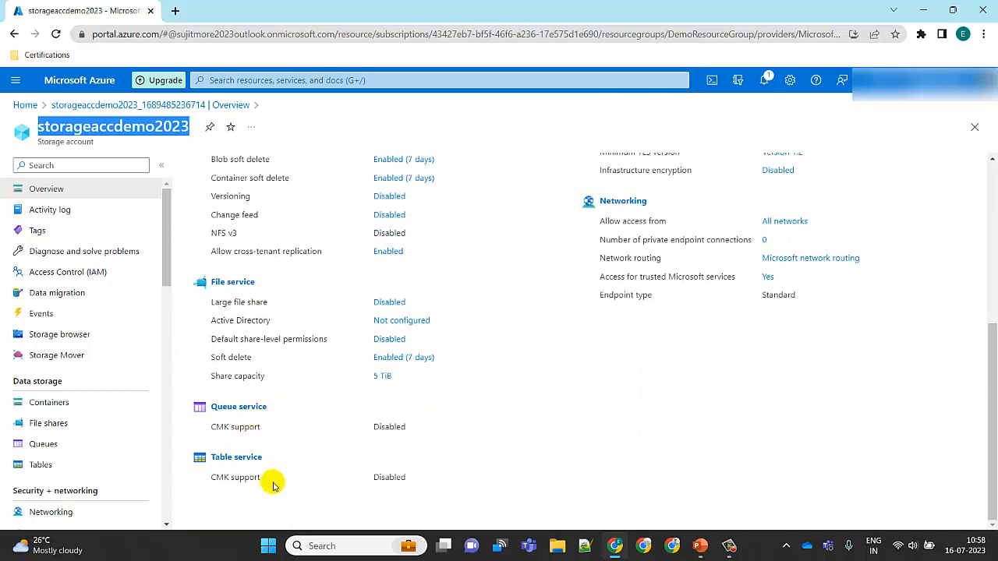
left_click_drag(993, 408, 991, 329)
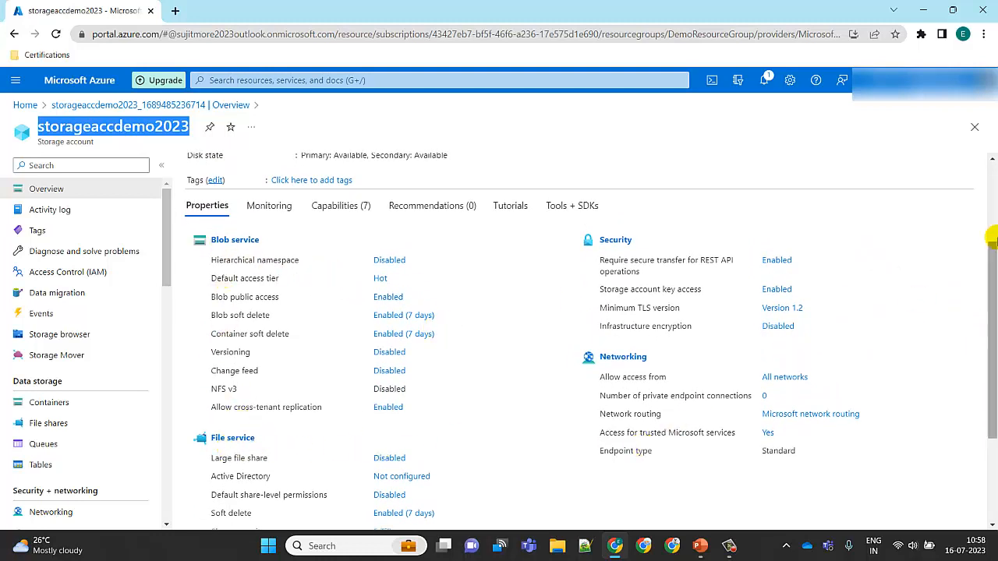
Examine the remaining service properties of storageaccdemo2023 and its available data storage, security, settings and monitoring options.
scroll(443, 379, "down", 2)
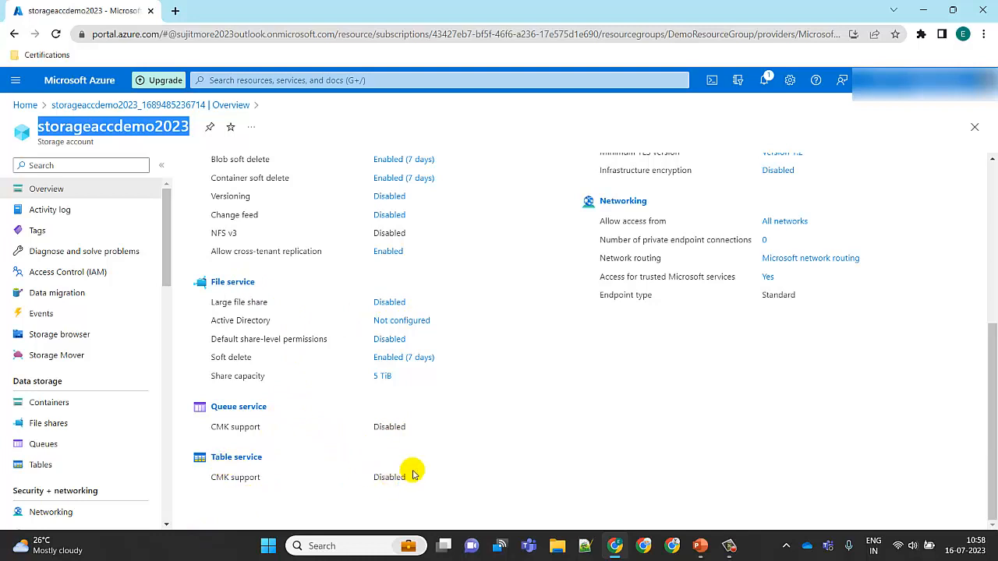
left_click_drag(992, 382, 992, 261)
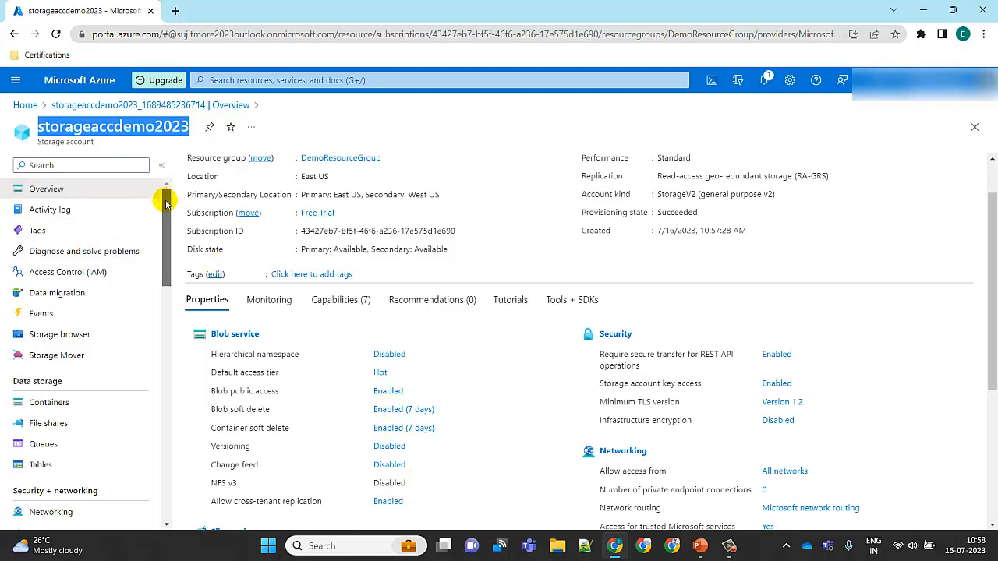
scroll(165, 204, "down", 1)
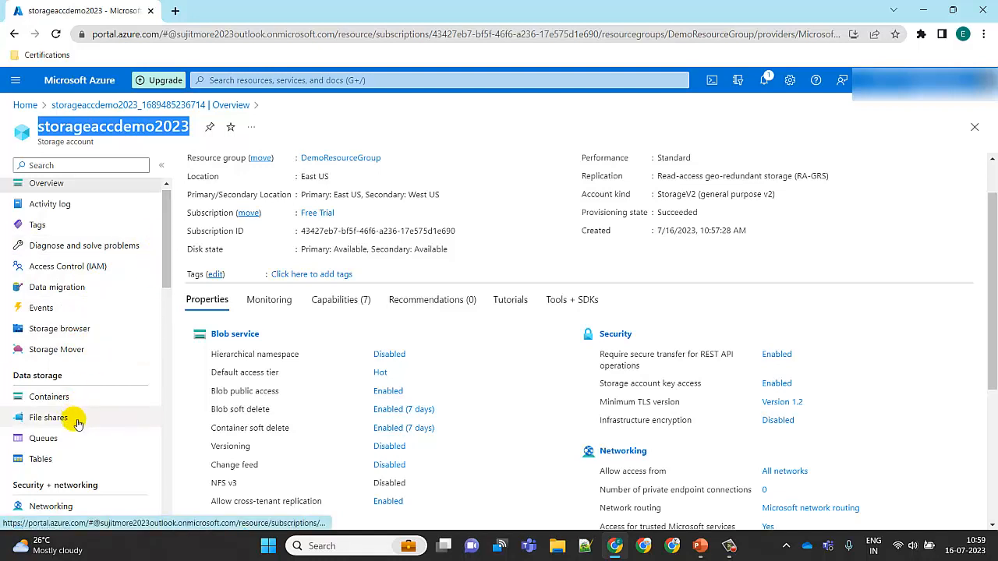
left_click_drag(167, 249, 161, 419)
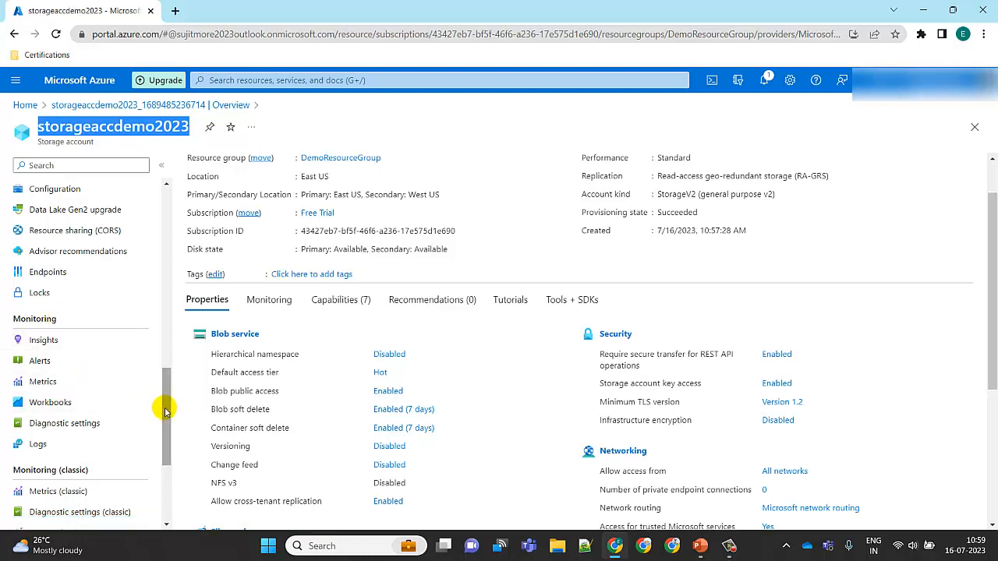
left_click_drag(162, 406, 185, 202)
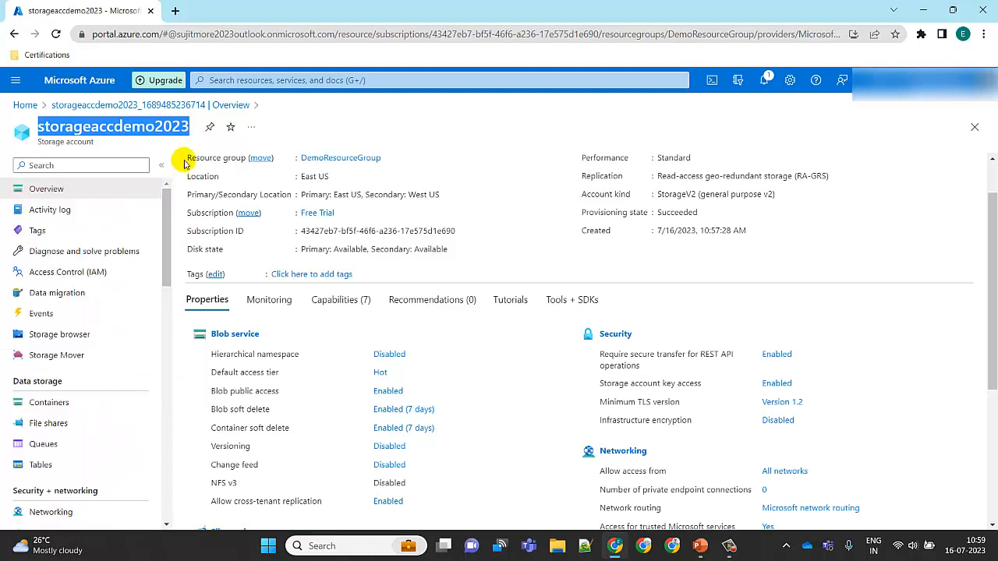
left_click(365, 119)
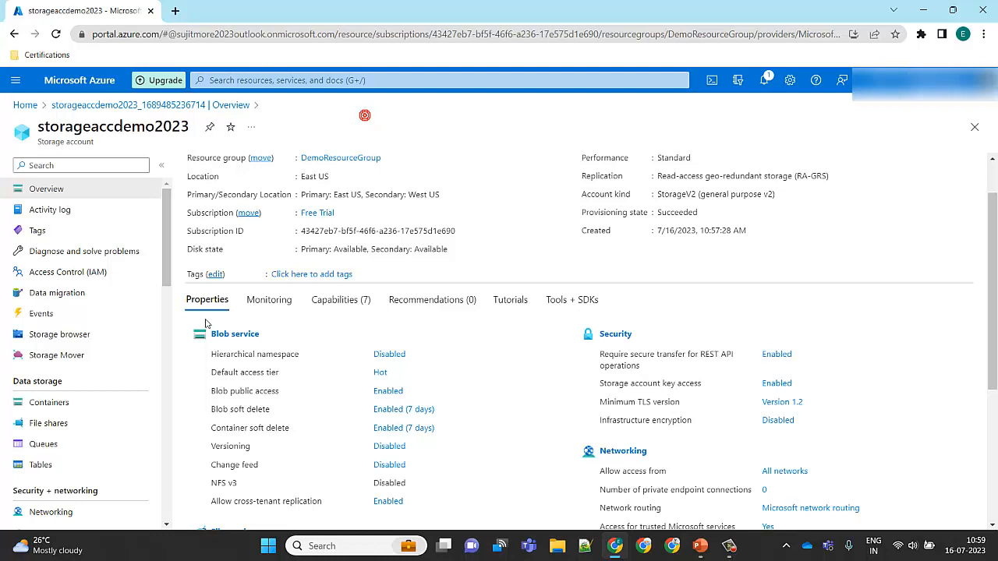
View the storage account's containers, inspect the contents of the $logs container and return to the container list.
left_click(71, 411)
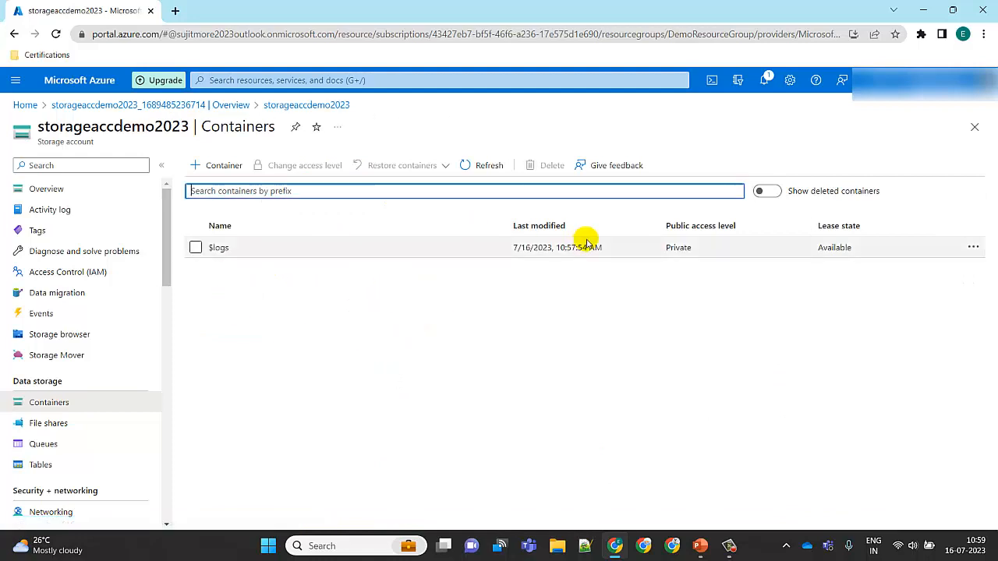
left_click(219, 248)
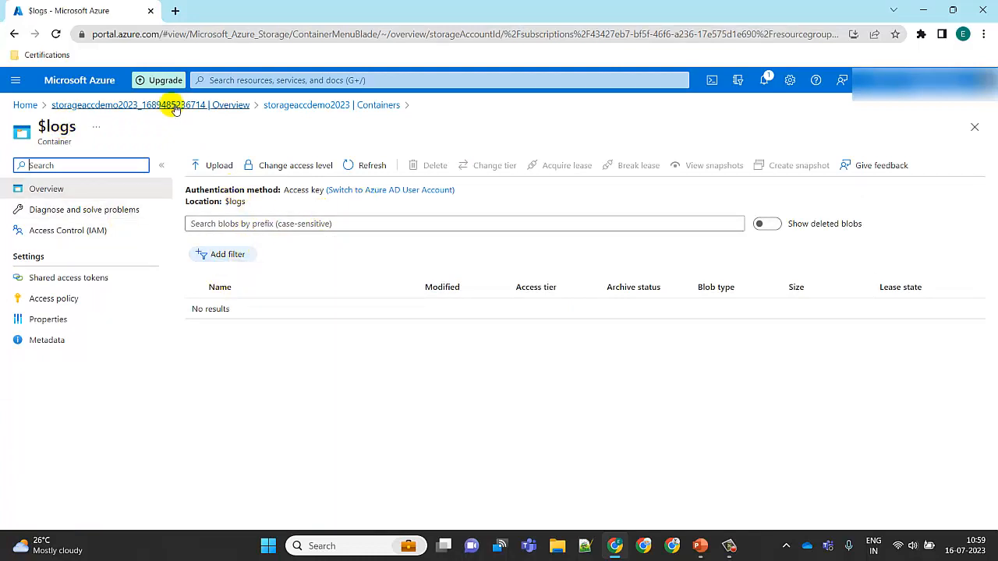
left_click(304, 106)
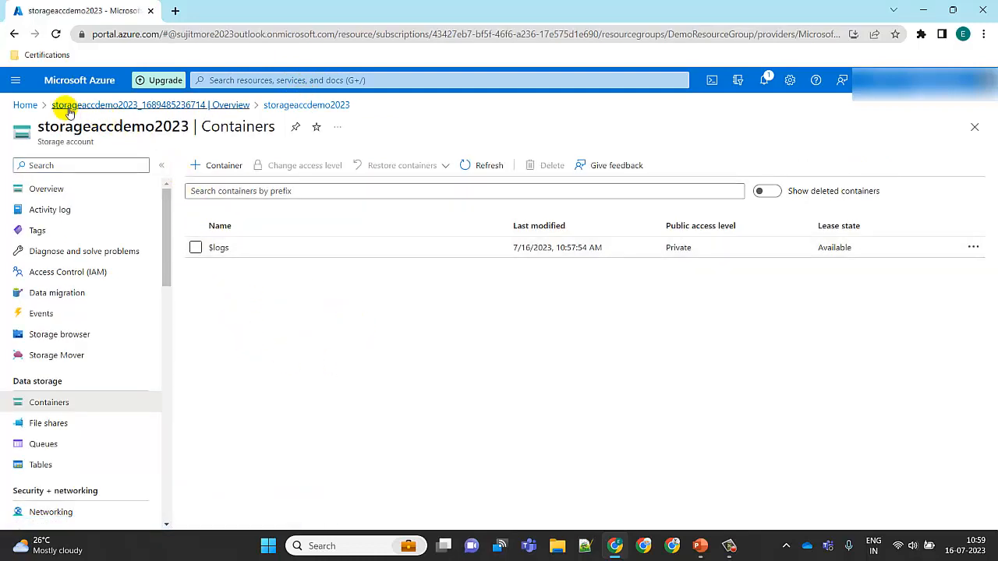
Open DemoResourceGroup from the portal home page's recent resources and check the resources it contains, returning home and reopening it once.
left_click(30, 107)
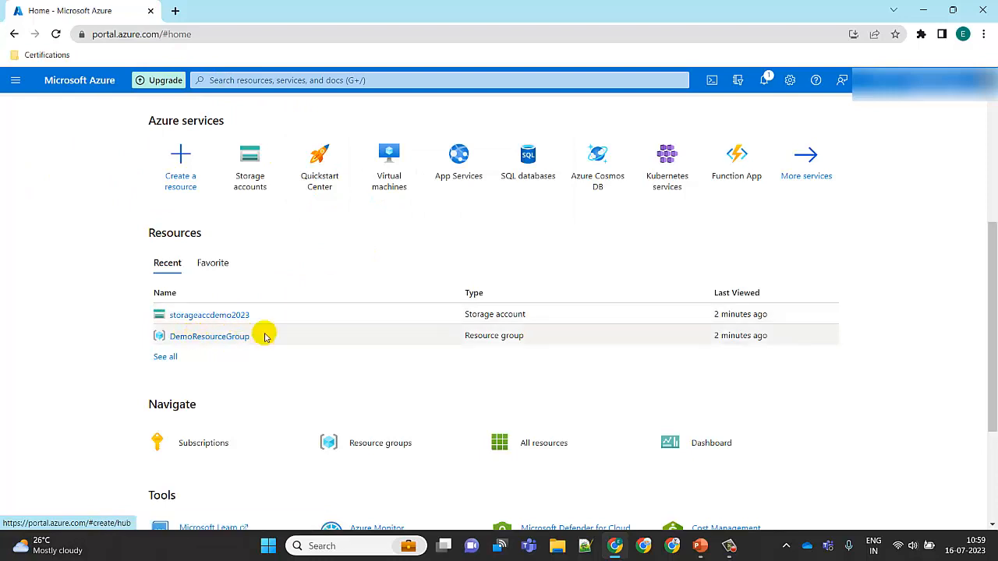
left_click(226, 339)
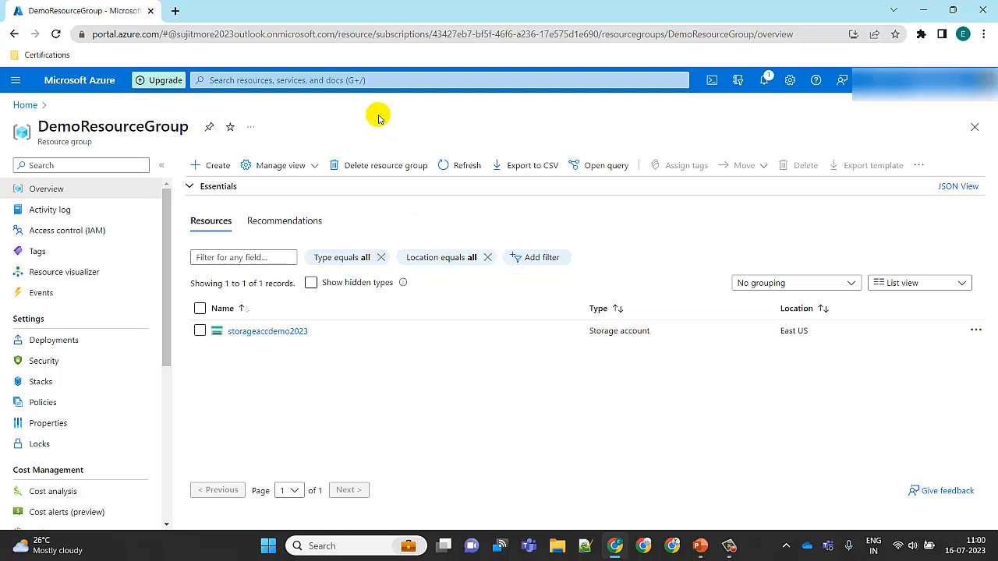
left_click(19, 106)
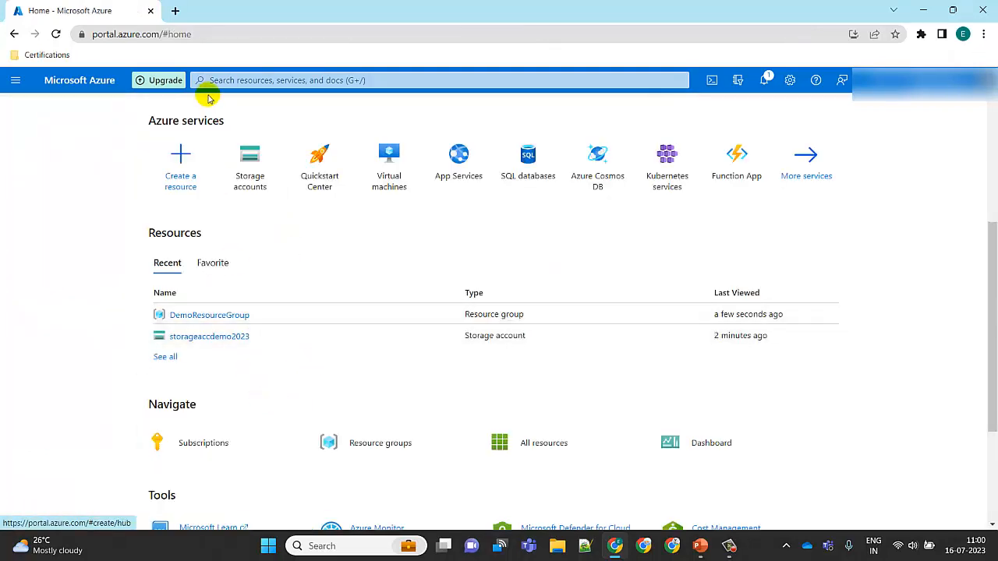
left_click(209, 317)
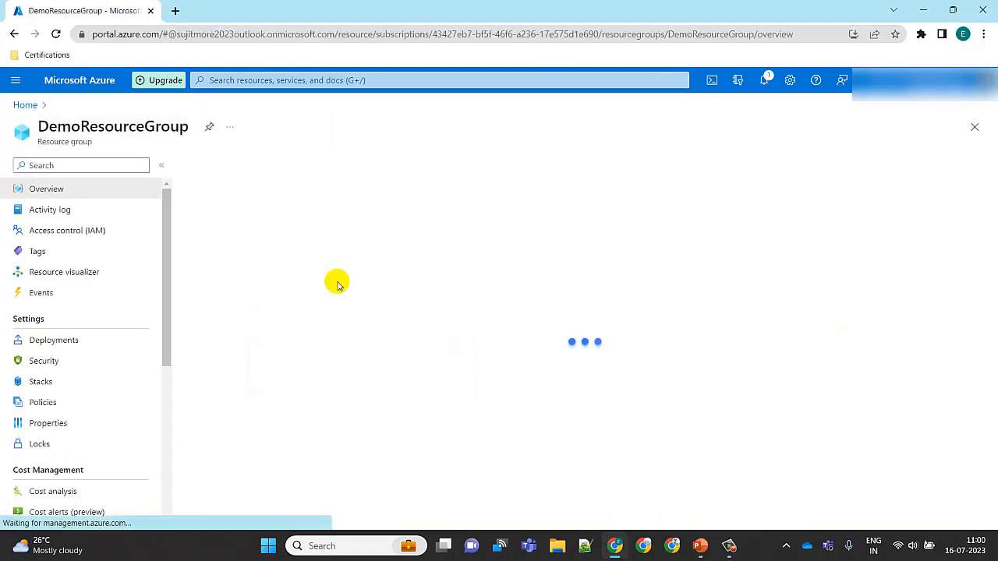